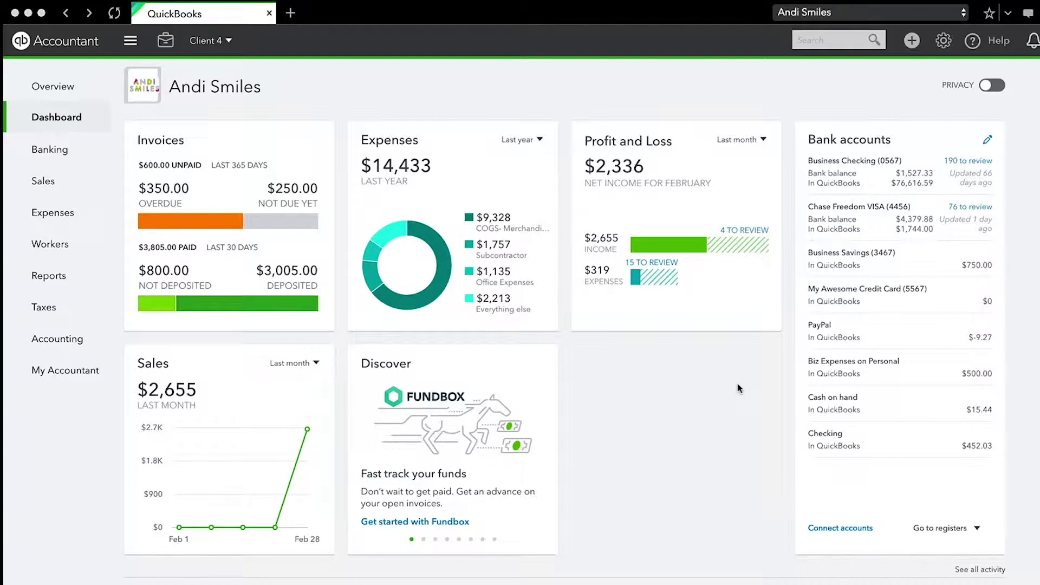
Step: Open the Profit and Loss report from the dashboard's Profit and Loss card, and return to the dashboard
click(660, 114)
click(631, 168)
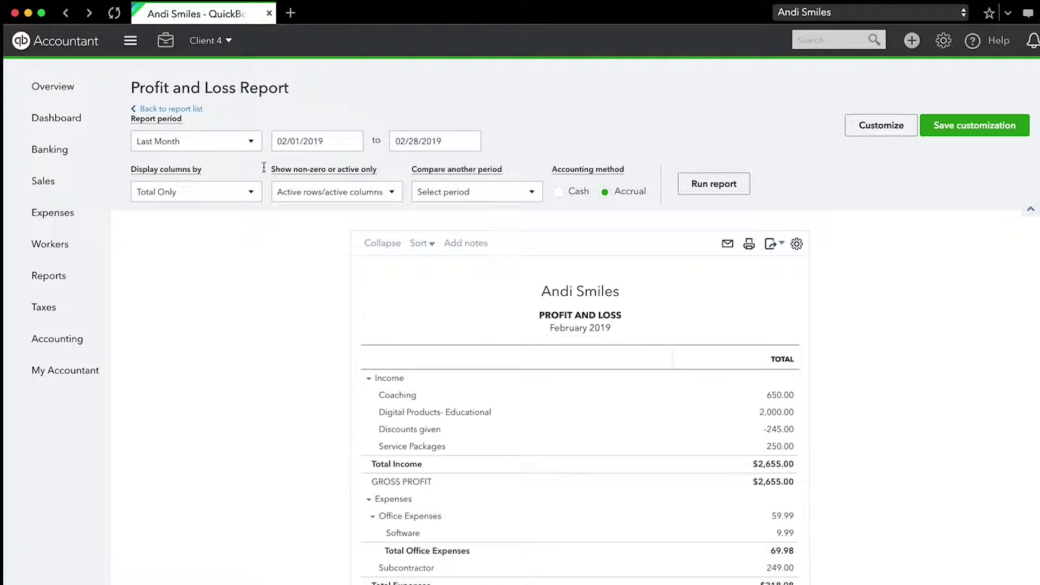
click(77, 119)
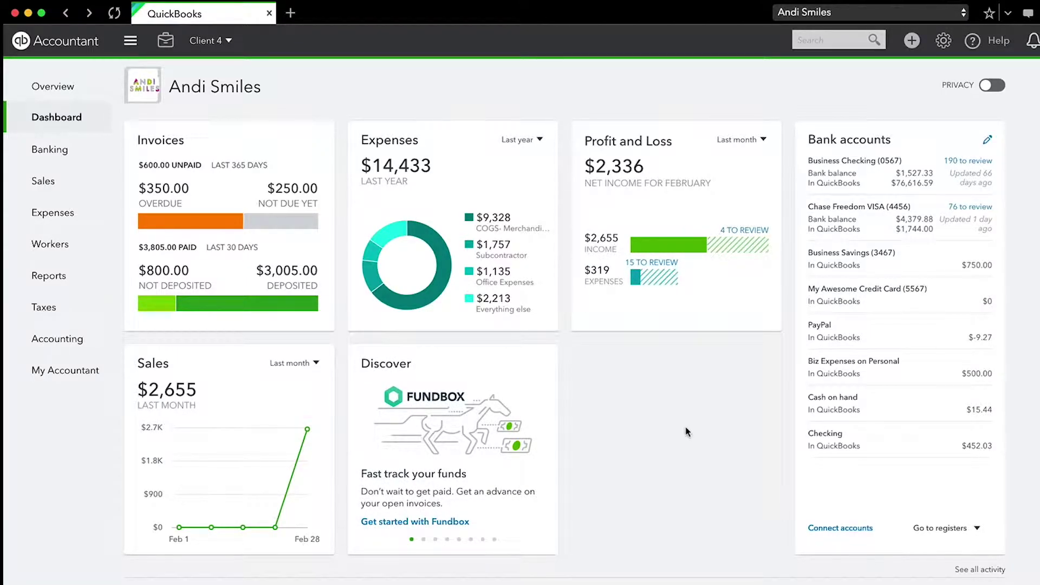
Step: Open the Profit and Loss report from the favorites in the standard reports list
click(49, 275)
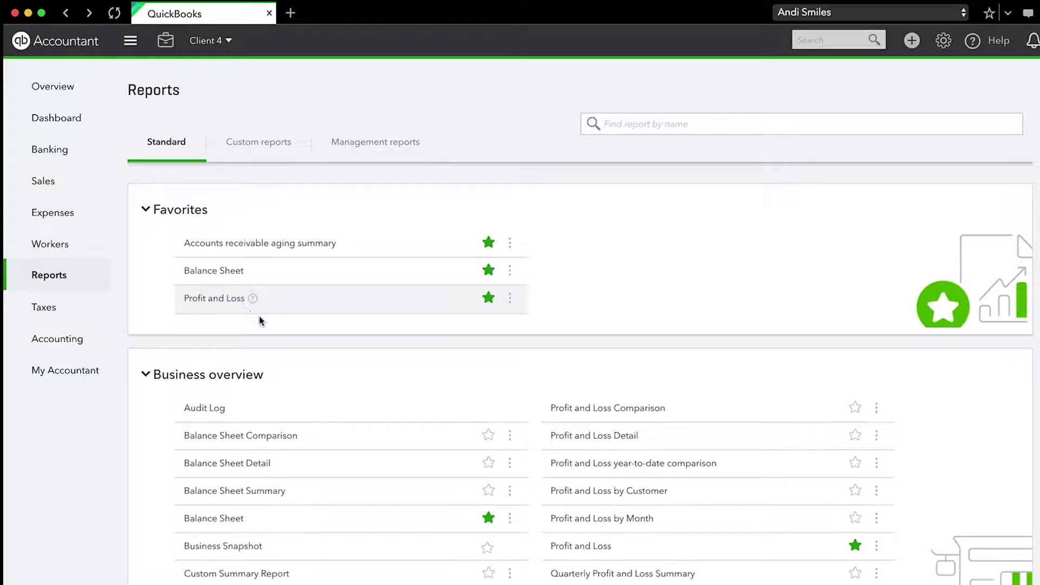
scroll(563, 435, down, 7)
scroll(564, 435, up, 6)
scroll(563, 435, down, 1)
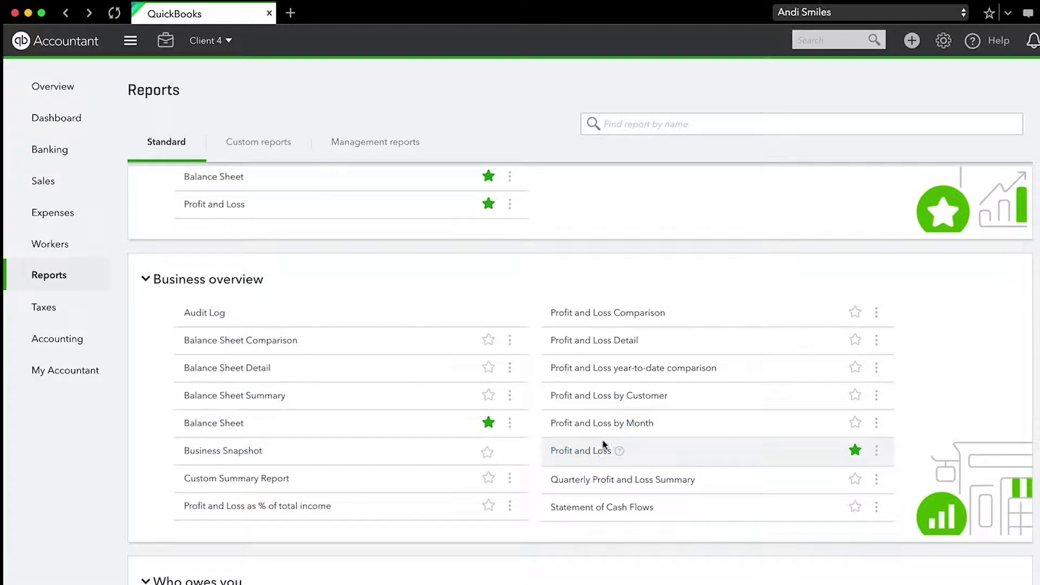
scroll(604, 444, up, 2)
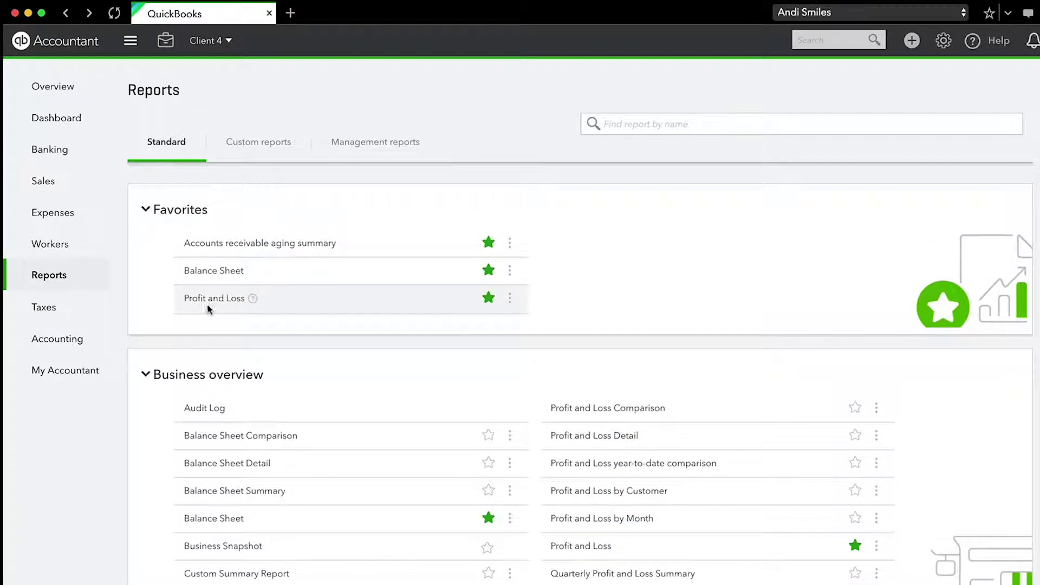
click(216, 300)
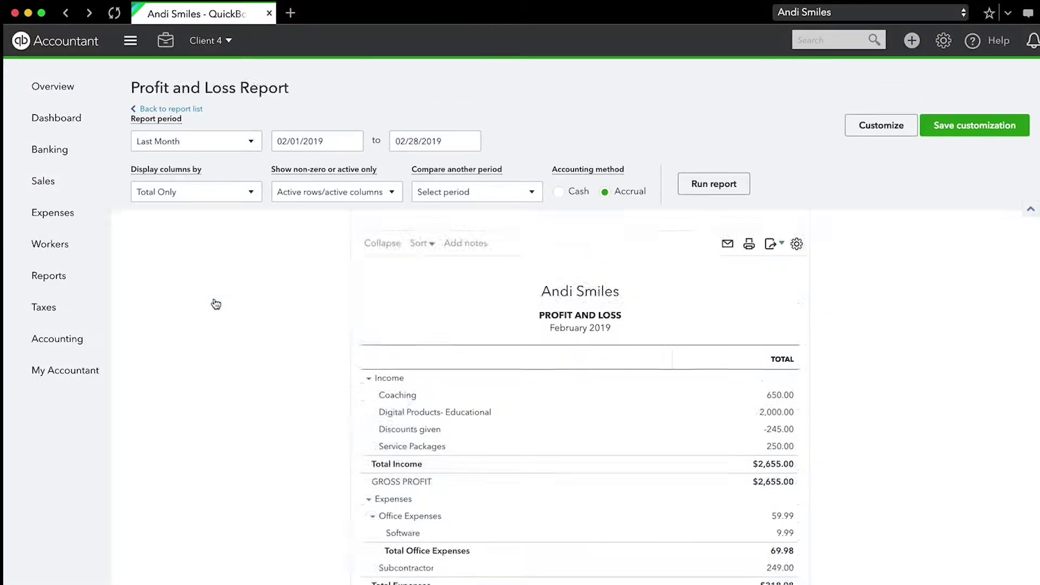
scroll(239, 300, up, 2)
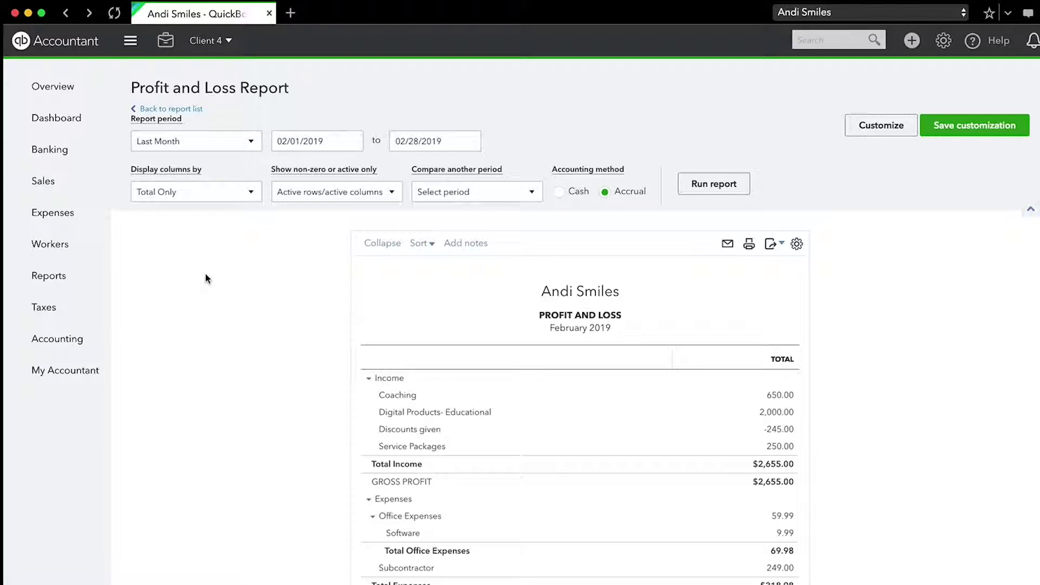
Step: Set the Profit and Loss report period to This Month and run the report
click(232, 142)
scroll(227, 195, up, 3)
scroll(227, 195, up, 2)
scroll(226, 203, down, 10)
scroll(229, 211, up, 10)
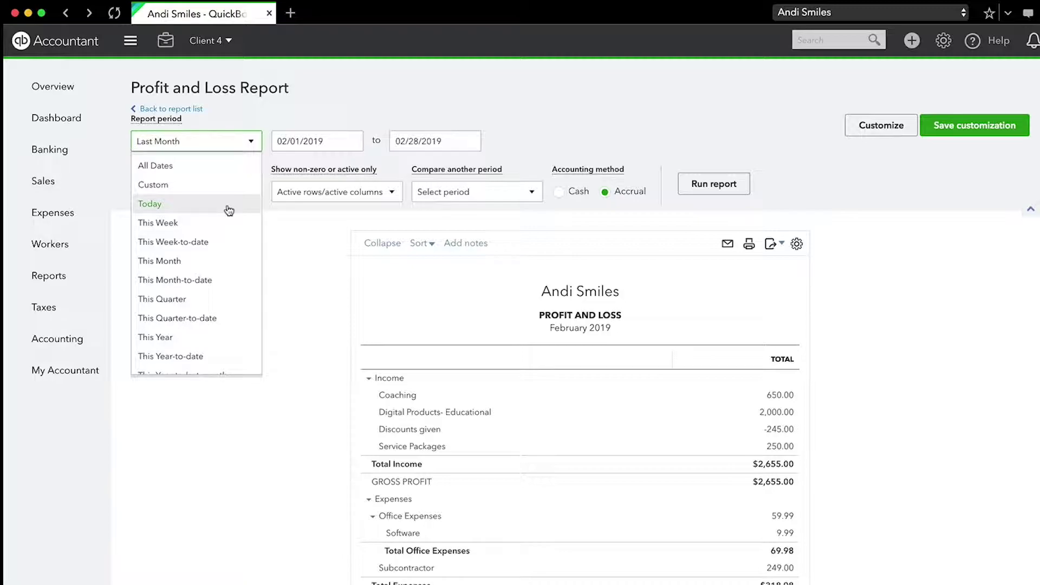
click(213, 270)
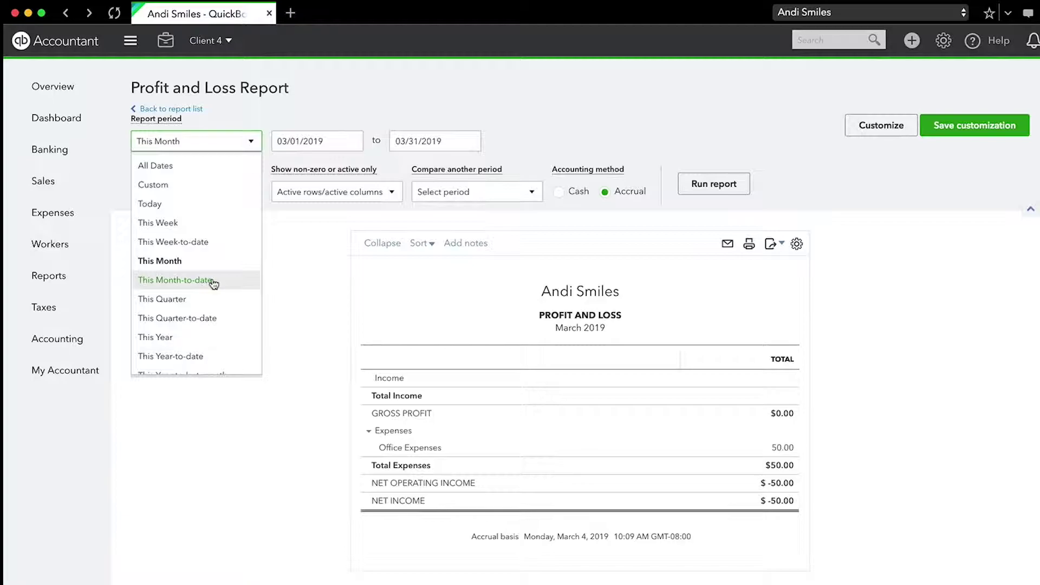
Step: Review the available report periods and run the Profit and Loss report for This Year-to-date
scroll(214, 300, down, 2)
scroll(215, 308, down, 4)
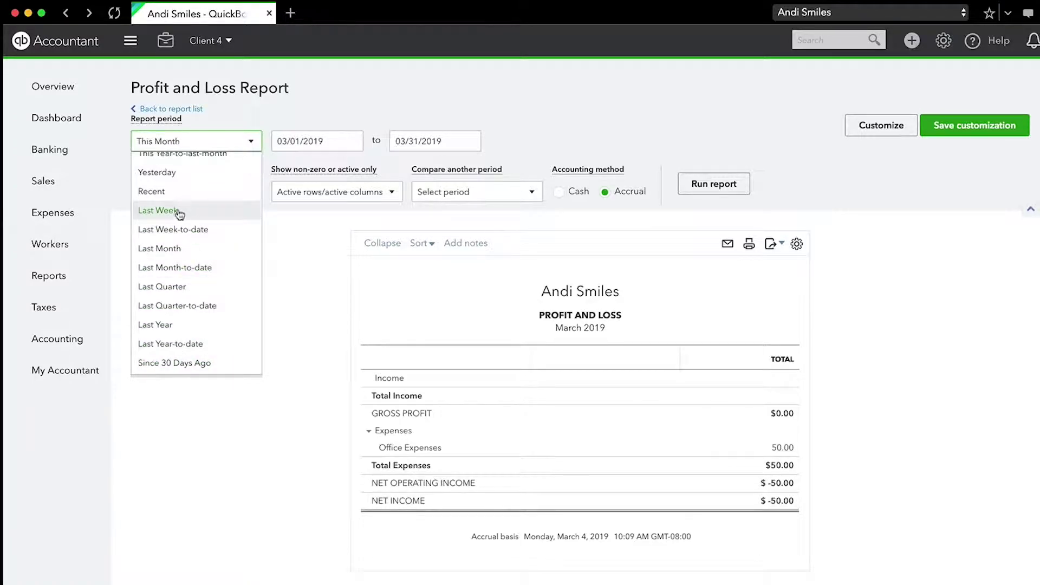
scroll(221, 299, up, 5)
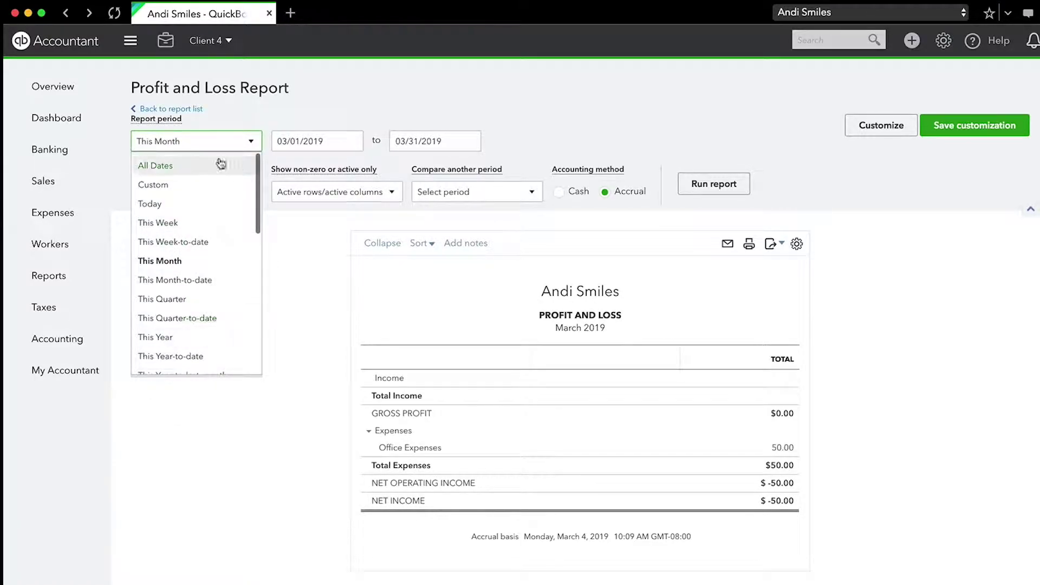
scroll(215, 262, down, 5)
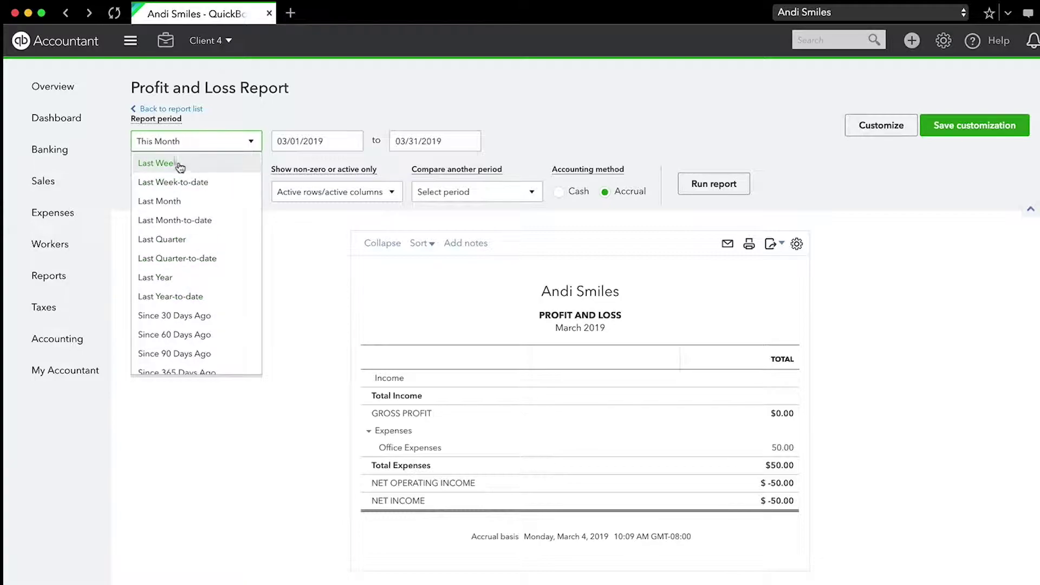
scroll(162, 225, up, 3)
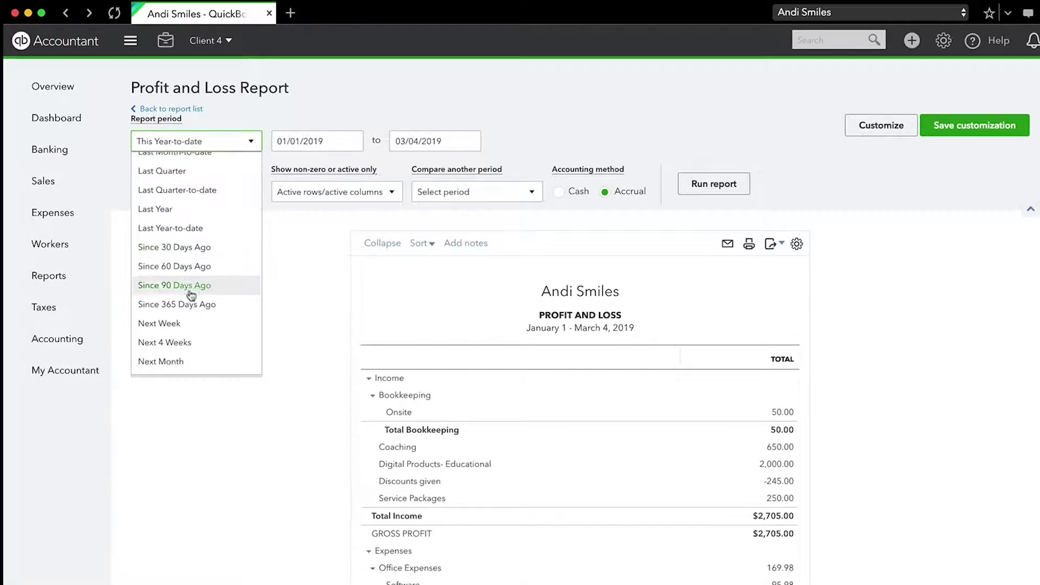
Step: Set the Profit and Loss report period to Last Year
scroll(187, 314, down, 2)
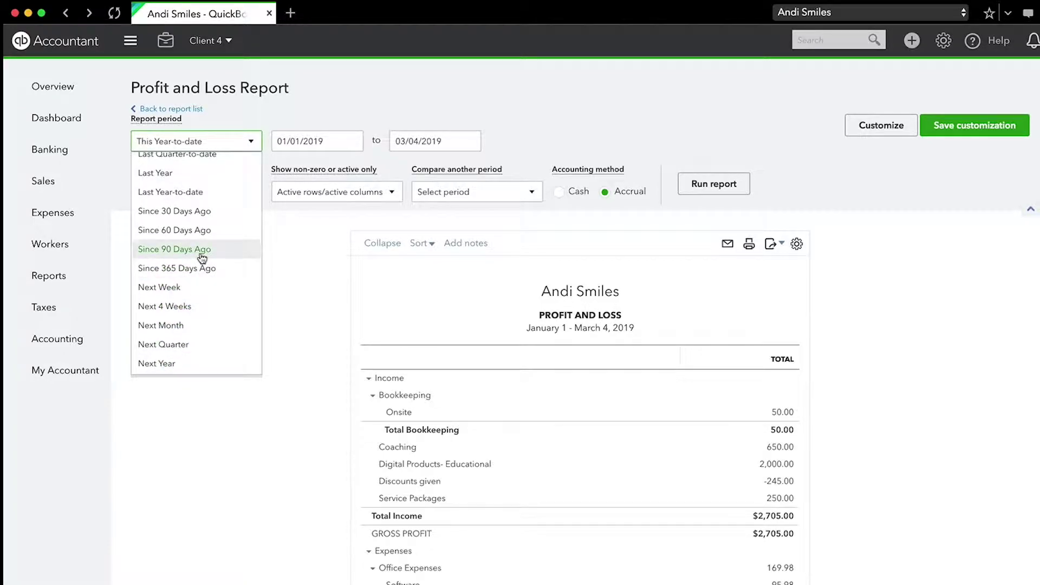
scroll(189, 265, up, 3)
click(157, 251)
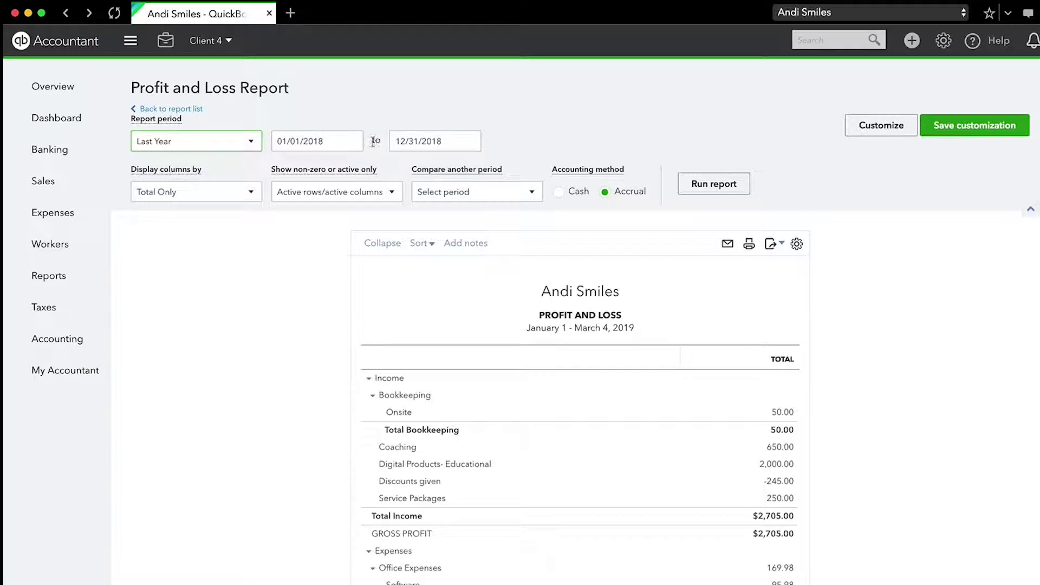
Step: Set the report's end date to 11/30/2018 and reopen its calendar to go back to an earlier month
click(469, 142)
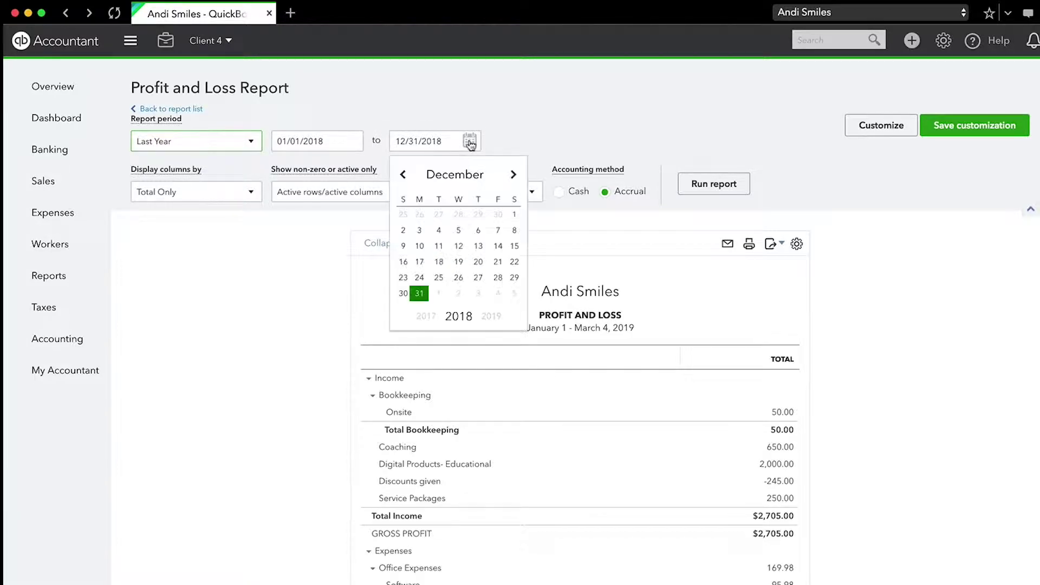
click(403, 175)
click(498, 277)
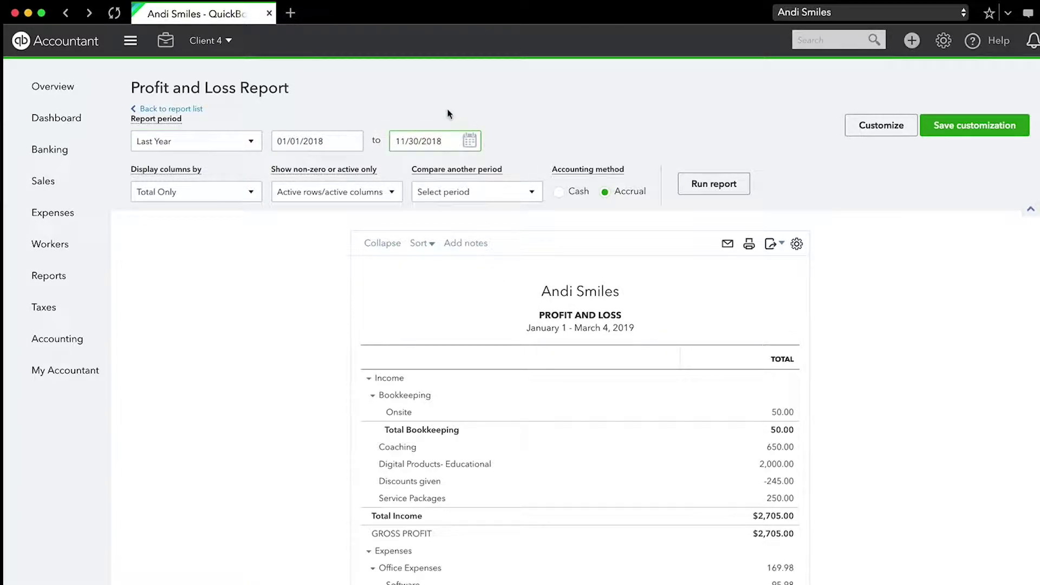
click(531, 136)
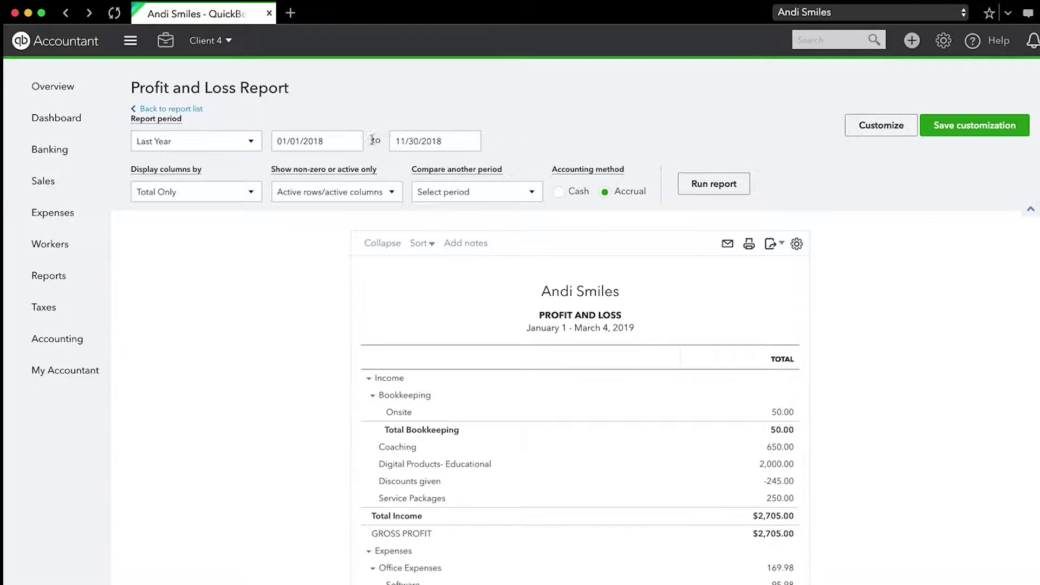
click(471, 143)
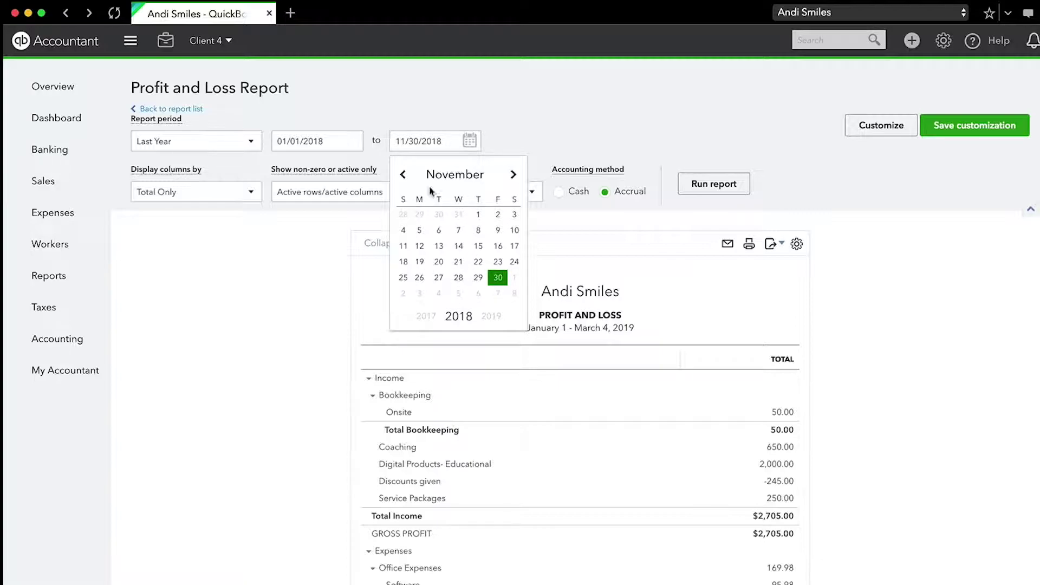
click(403, 175)
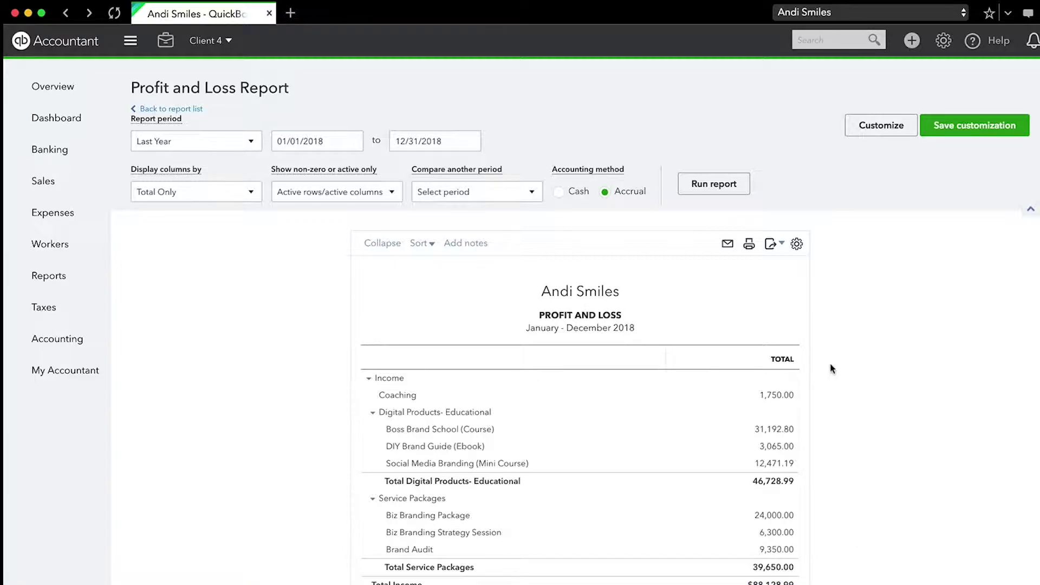
Step: Run the 2018 Profit and Loss report on the cash basis, and rerun it on the accrual basis to compare total income
click(557, 193)
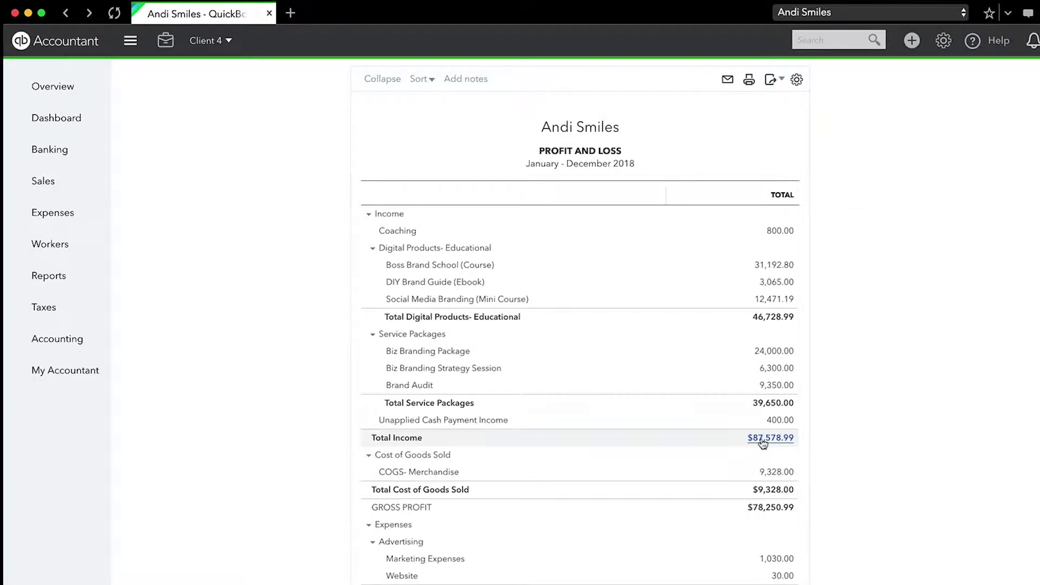
scroll(863, 436, up, 4)
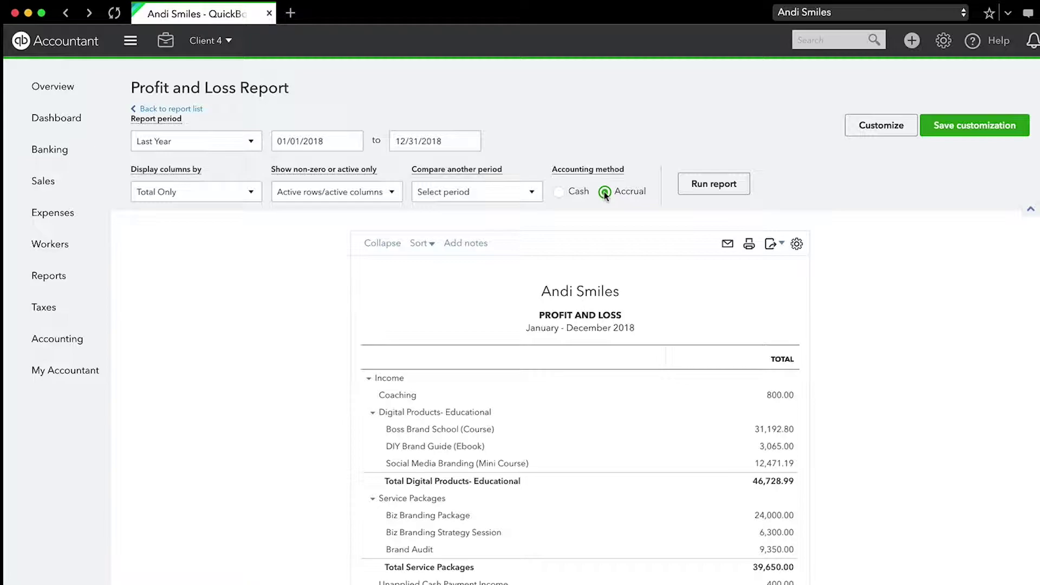
click(713, 187)
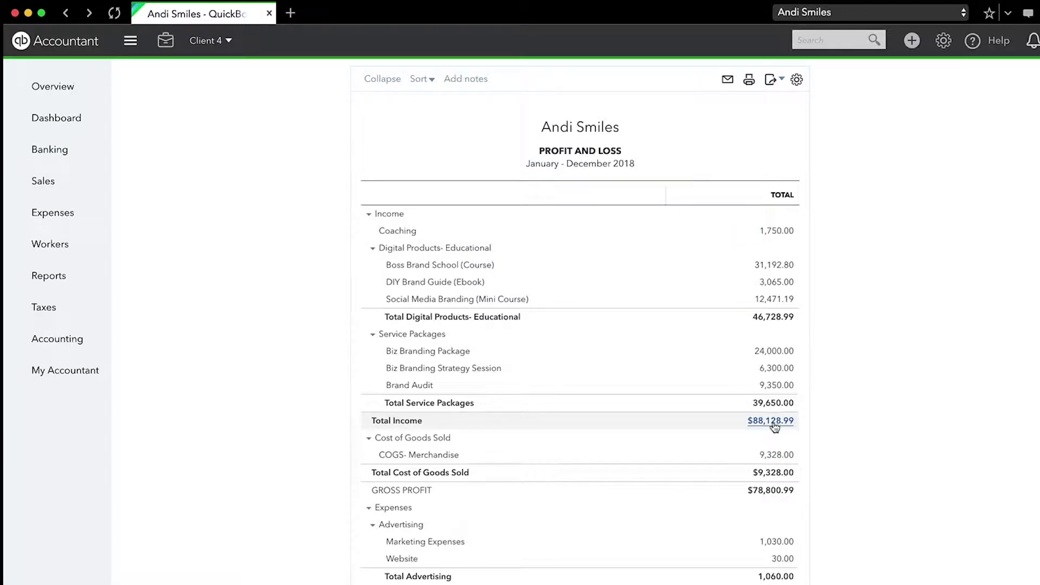
Step: Switch the accounting method to Cash and rerun the 2018 Profit and Loss report
scroll(847, 369, up, 3)
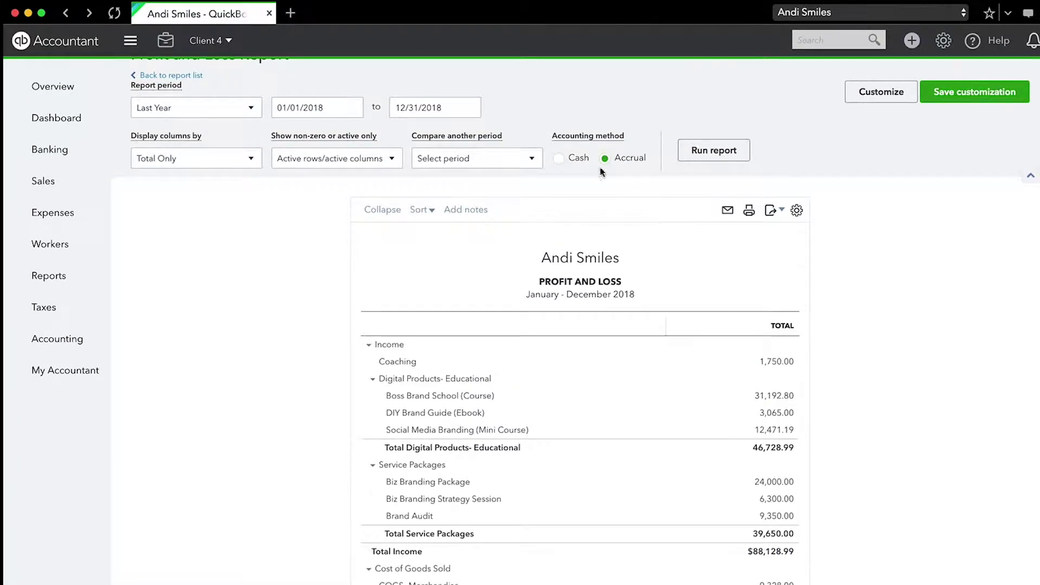
click(558, 157)
click(690, 151)
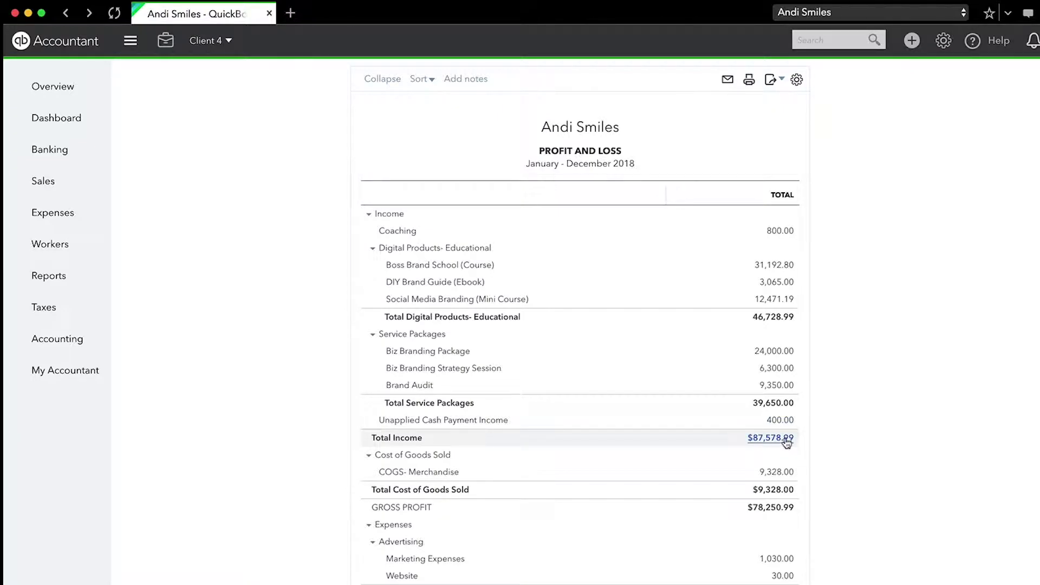
Step: Switch the accounting method back to Accrual, rerun the report and check its total income
scroll(787, 443, up, 3)
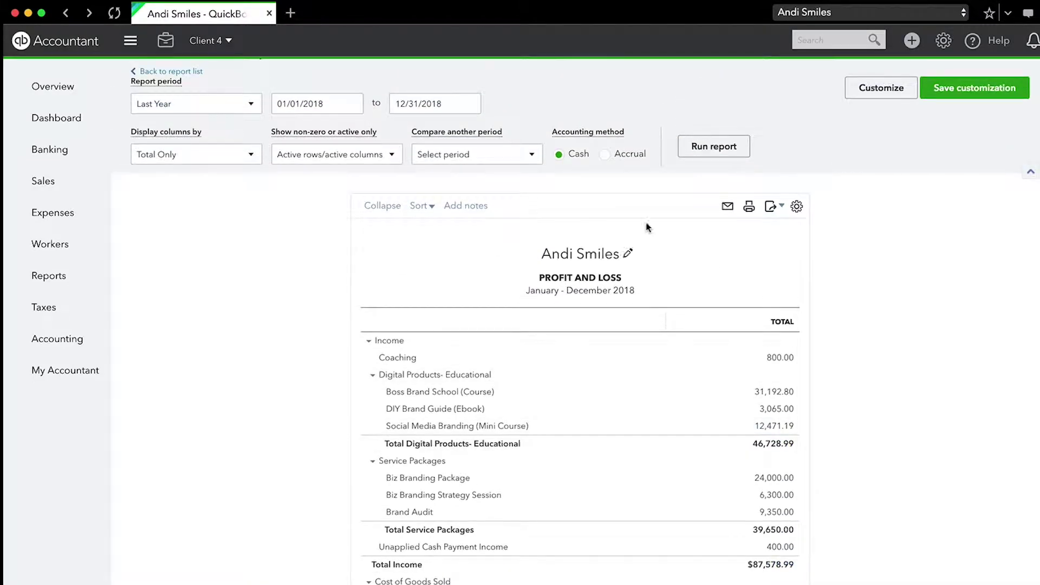
click(606, 155)
click(710, 155)
scroll(853, 321, down, 2)
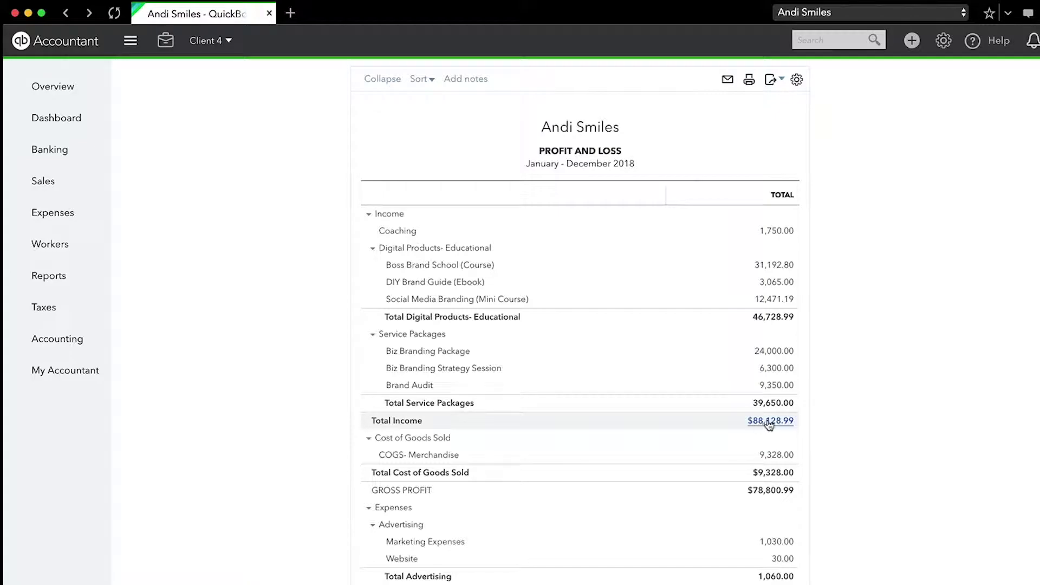
scroll(903, 379, up, 3)
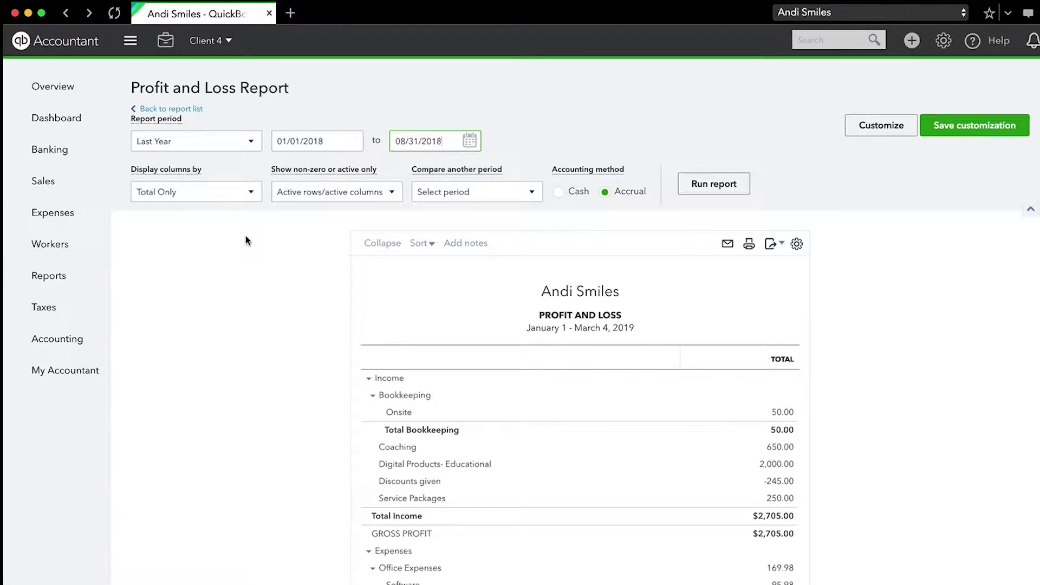
Step: Look over the report's income and expense totals, and set its columns to display by Months
scroll(641, 383, down, 3)
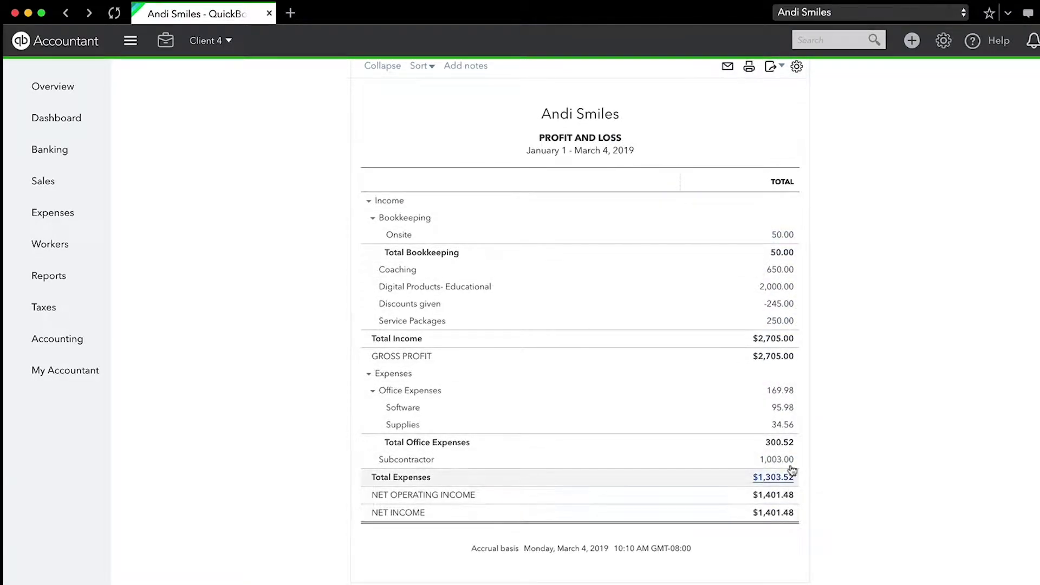
scroll(783, 260, up, 3)
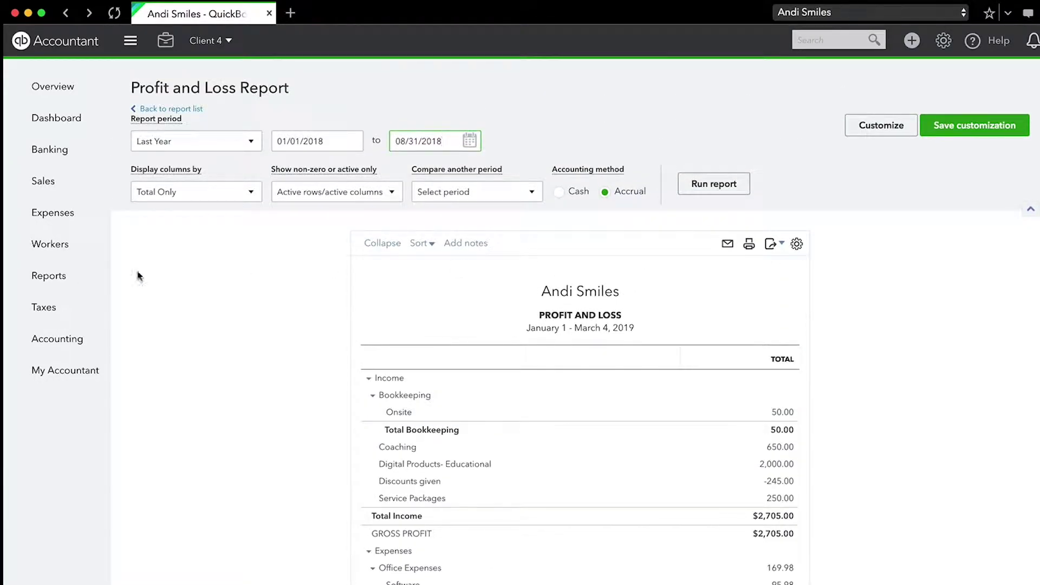
click(252, 193)
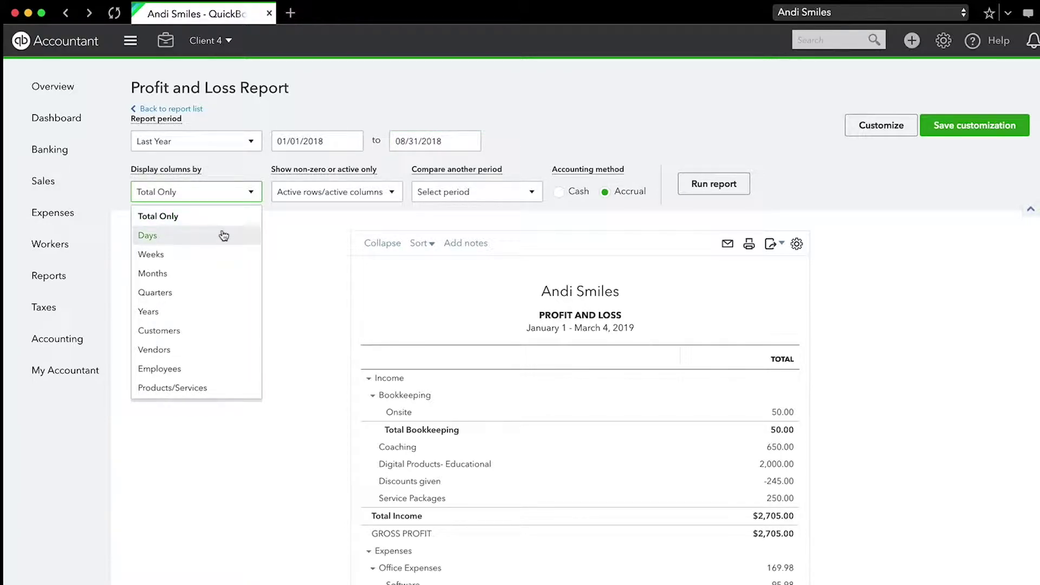
click(165, 277)
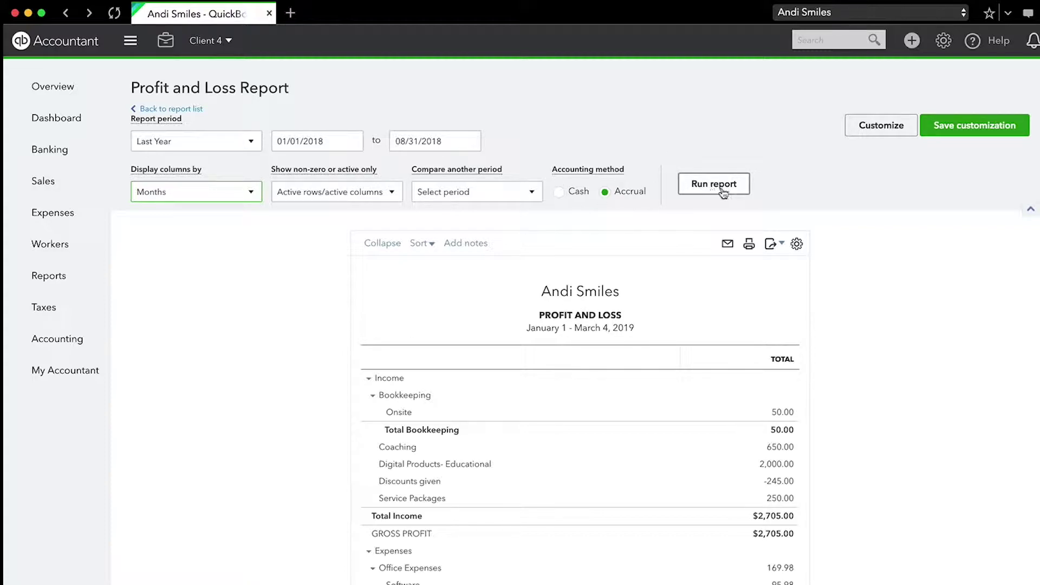
Step: Run the 2018 Profit and Loss report with columns displayed by Months and review the monthly figures down to net income
click(253, 194)
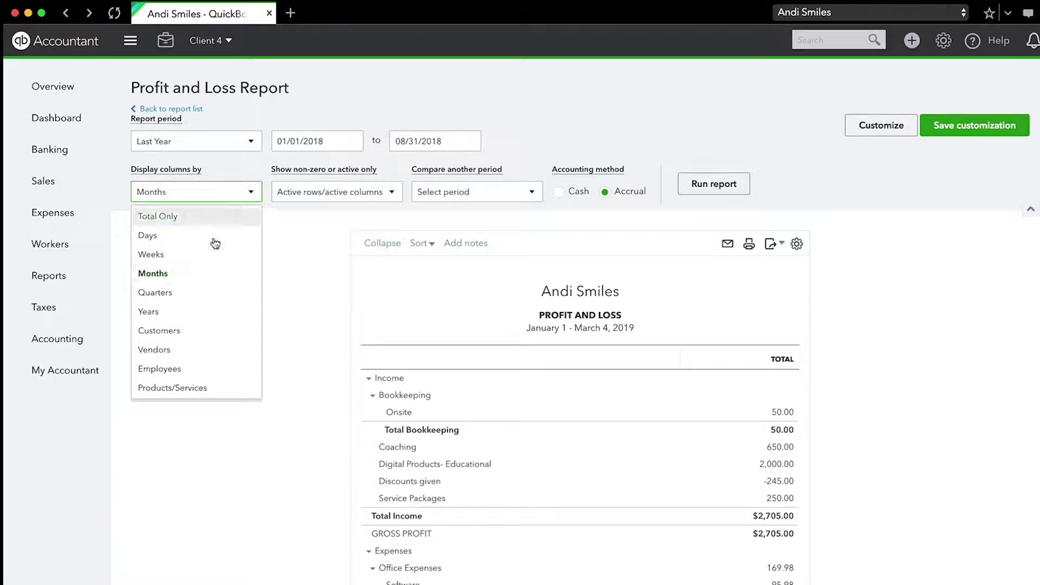
click(199, 291)
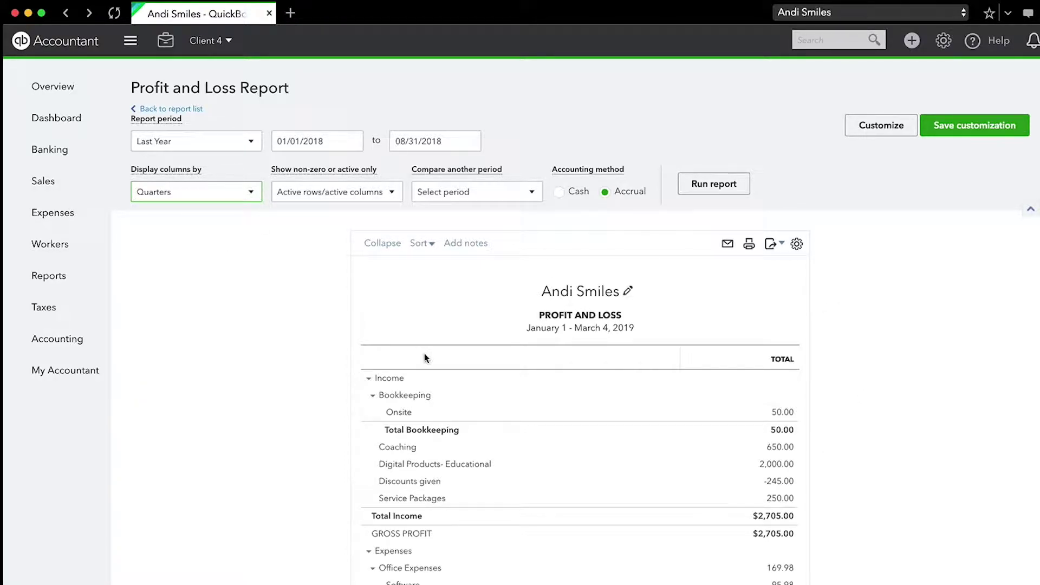
click(249, 196)
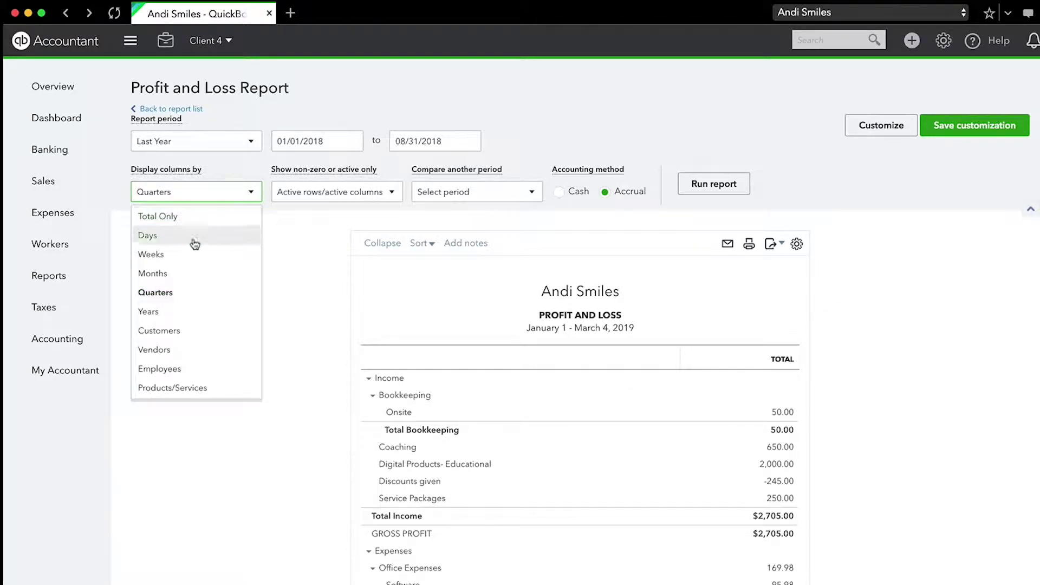
click(204, 273)
click(713, 187)
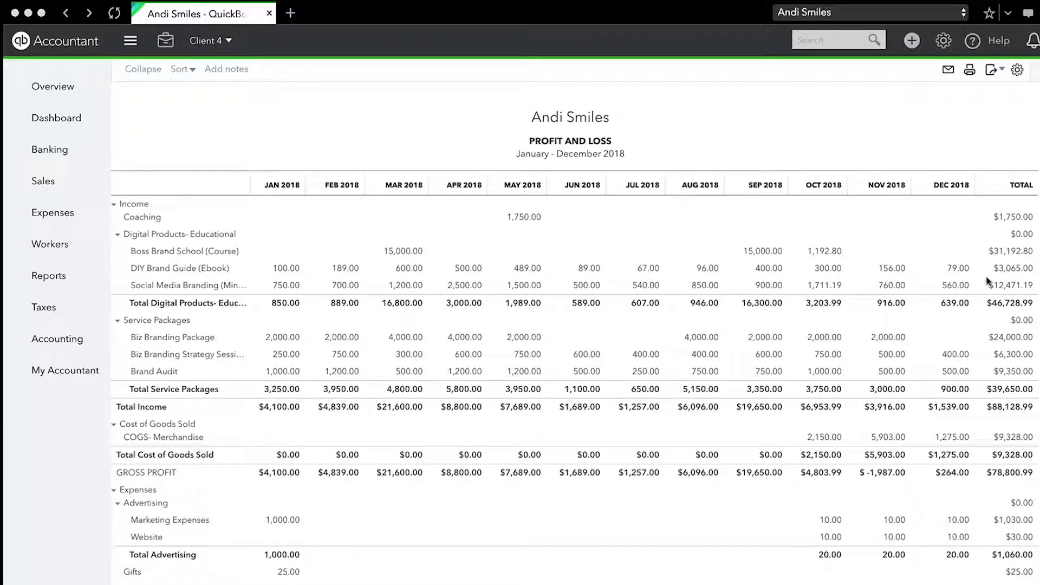
scroll(997, 368, down, 5)
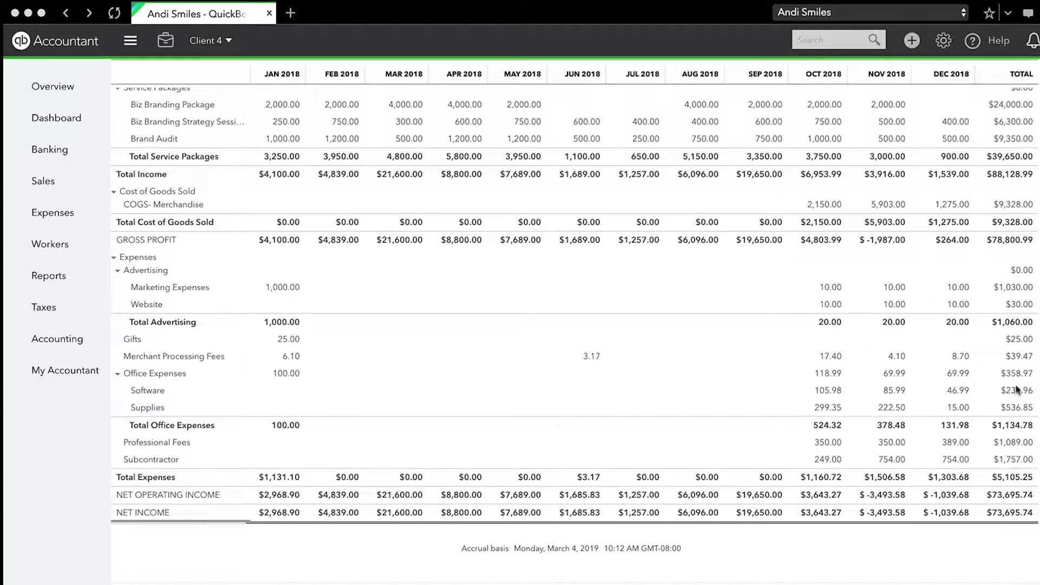
scroll(1007, 188, up, 9)
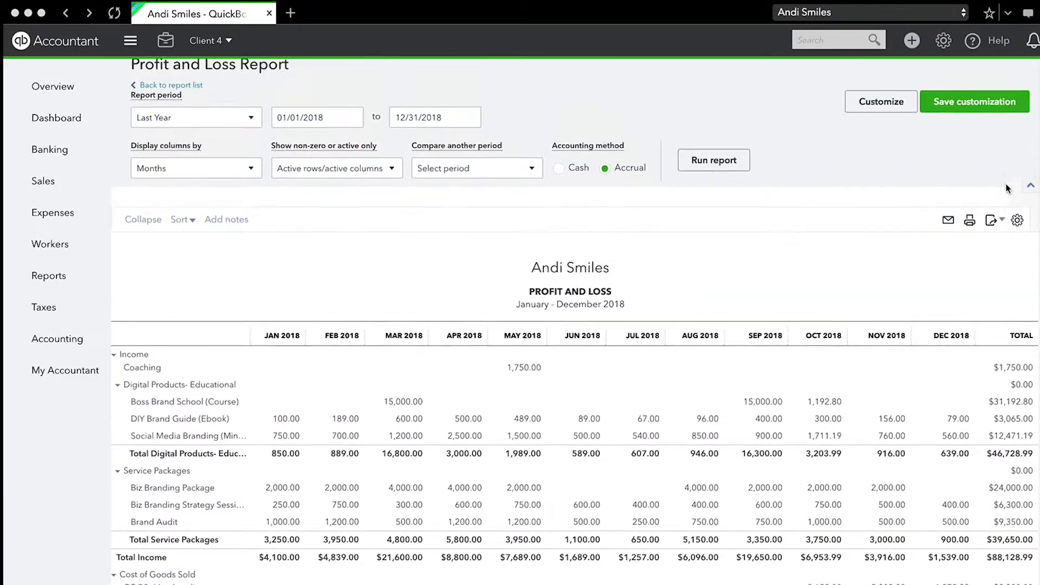
Step: Switch the column display to Quarters, rerun the 2018 report and look over the quarterly income figures
click(251, 193)
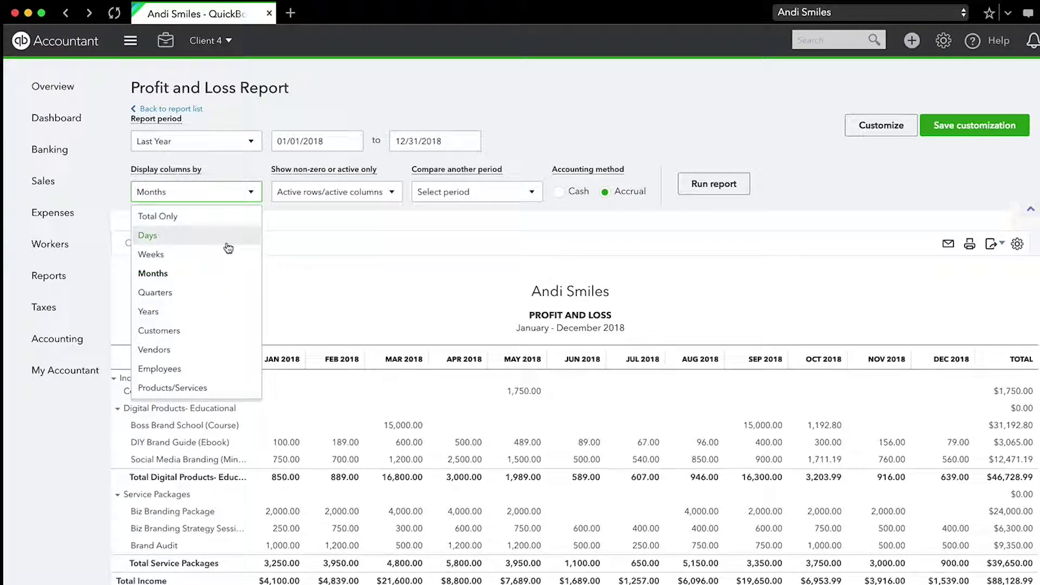
click(214, 295)
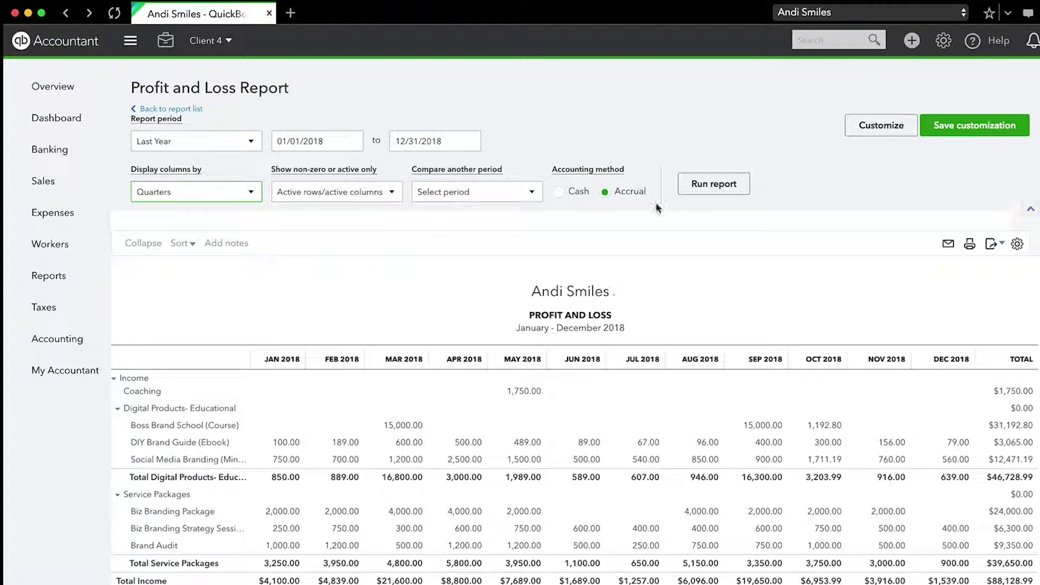
click(723, 185)
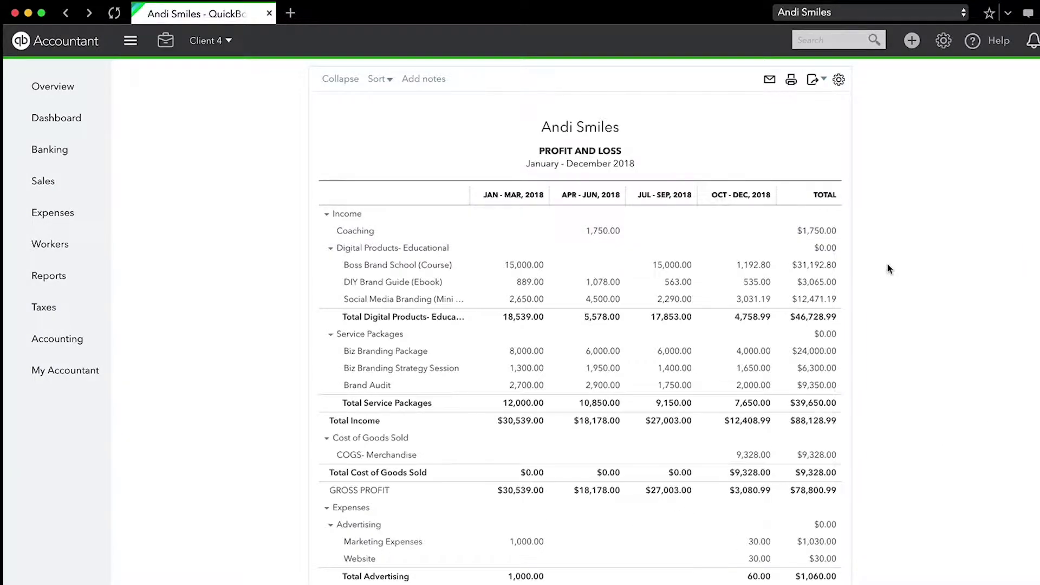
scroll(888, 265, up, 3)
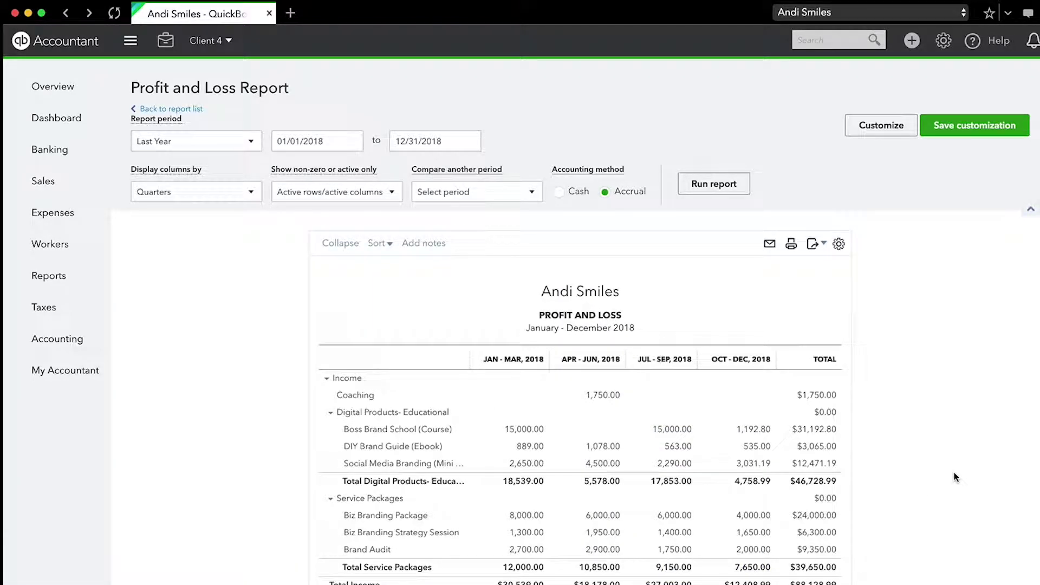
scroll(956, 477, down, 2)
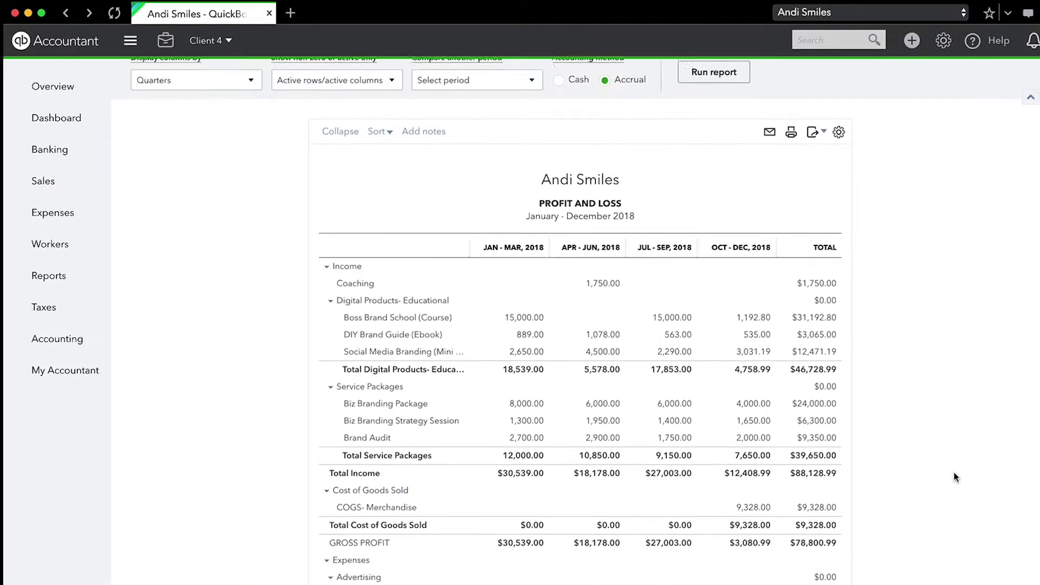
scroll(542, 379, up, 2)
Step: Set the report period to Last Month with columns displayed by Weeks, and run the report to view its weekly results
click(216, 192)
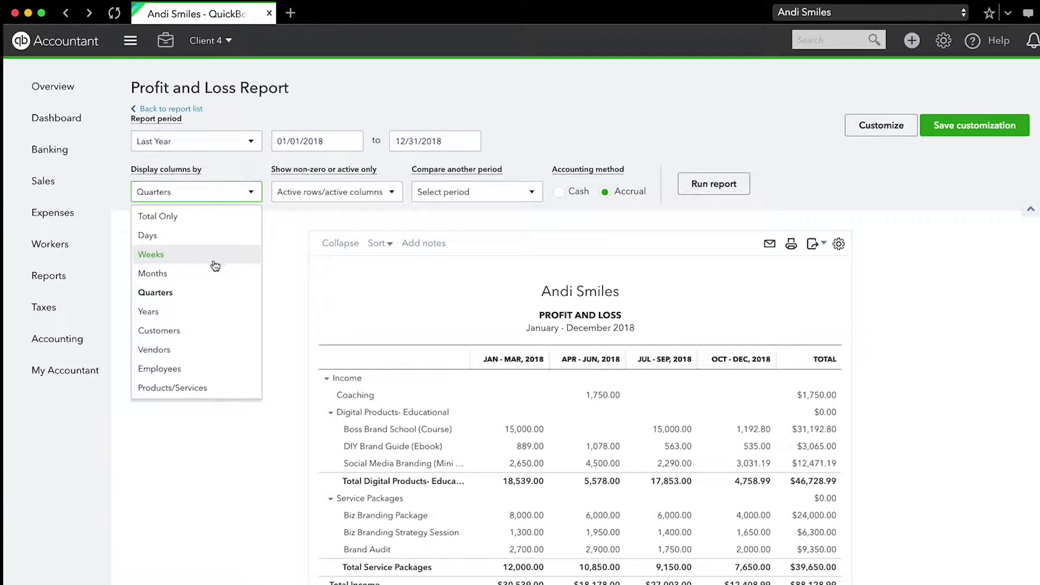
click(249, 140)
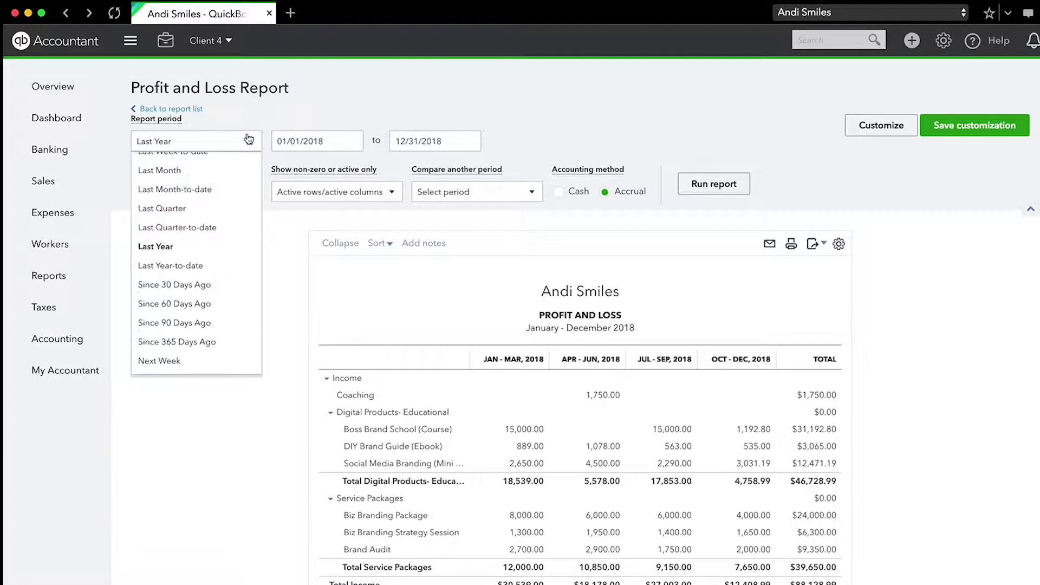
click(184, 170)
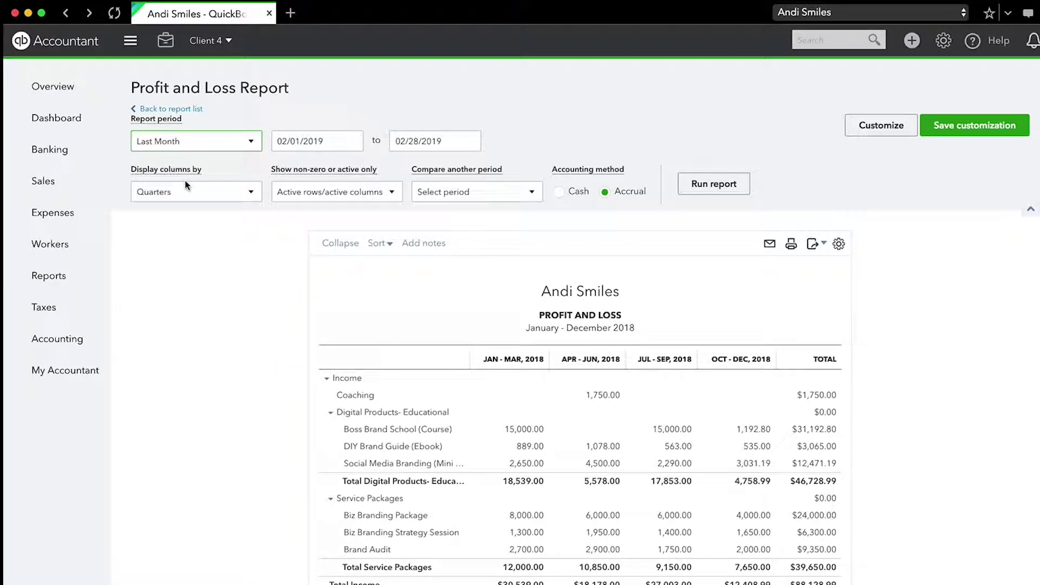
click(248, 193)
click(187, 255)
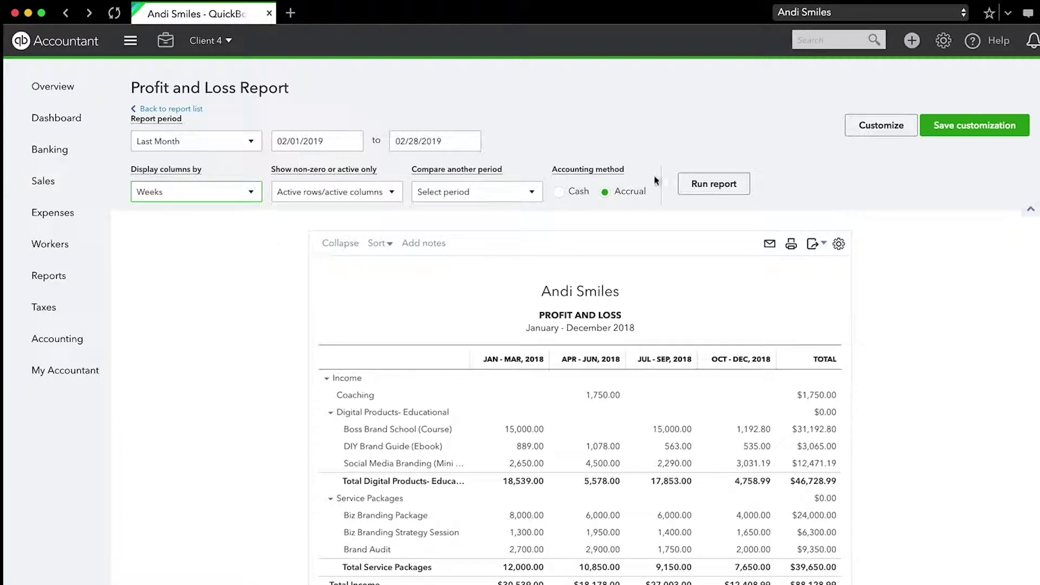
click(701, 185)
scroll(818, 357, down, 2)
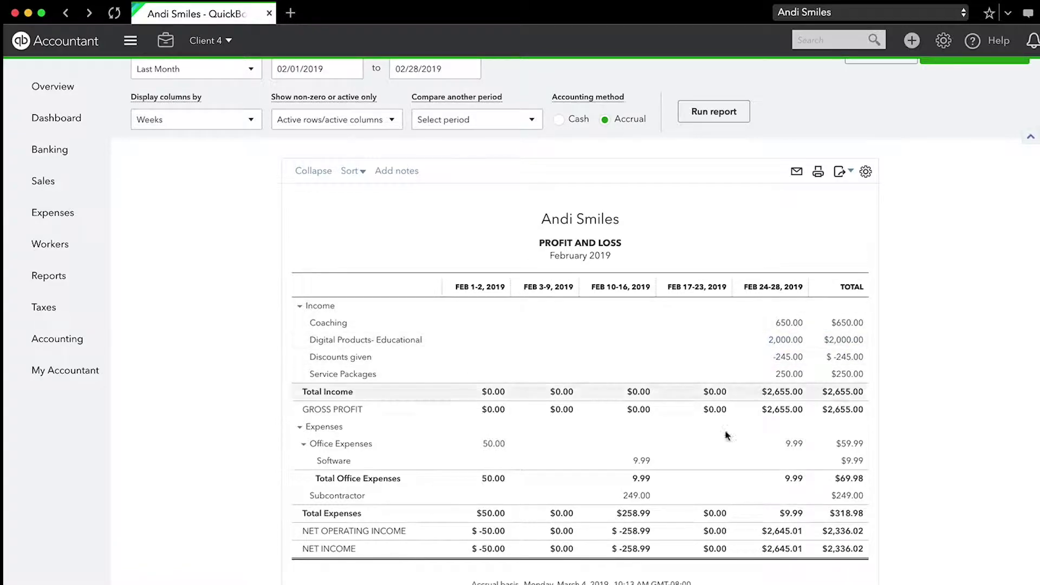
scroll(193, 251, up, 2)
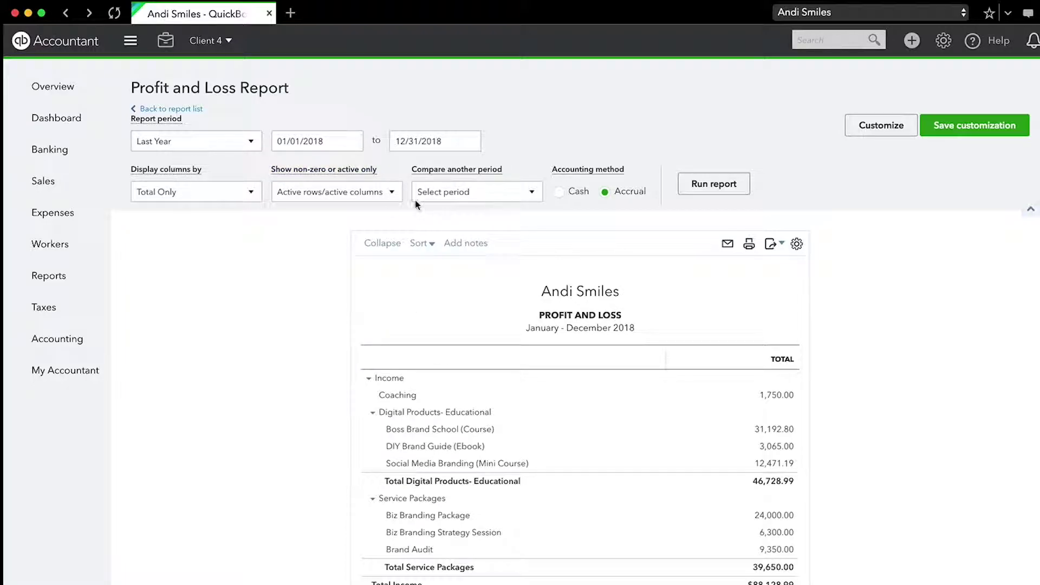
Step: Set the Last Year report to show all rows with active columns, and rerun it
click(393, 195)
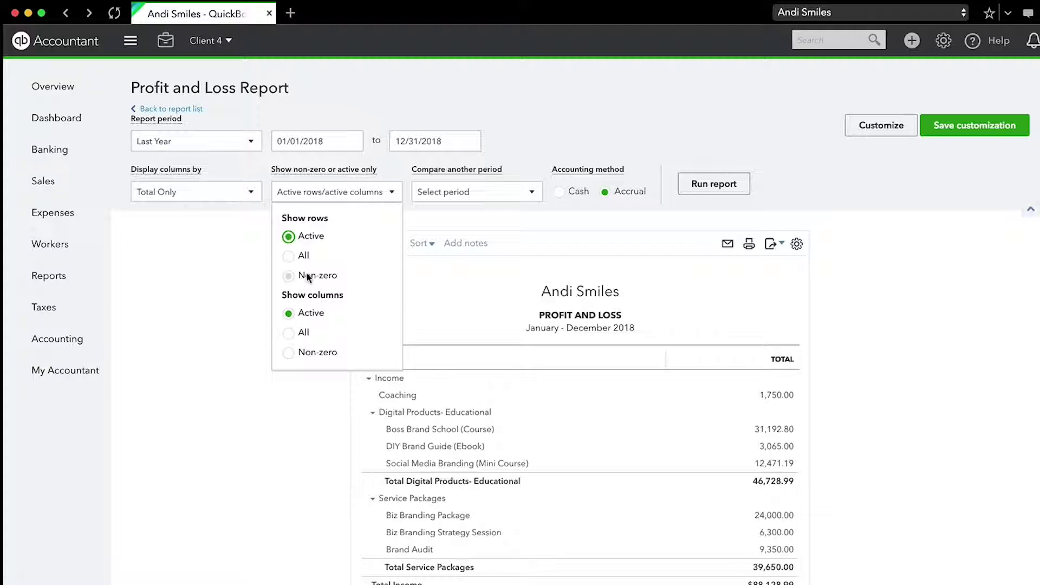
click(288, 257)
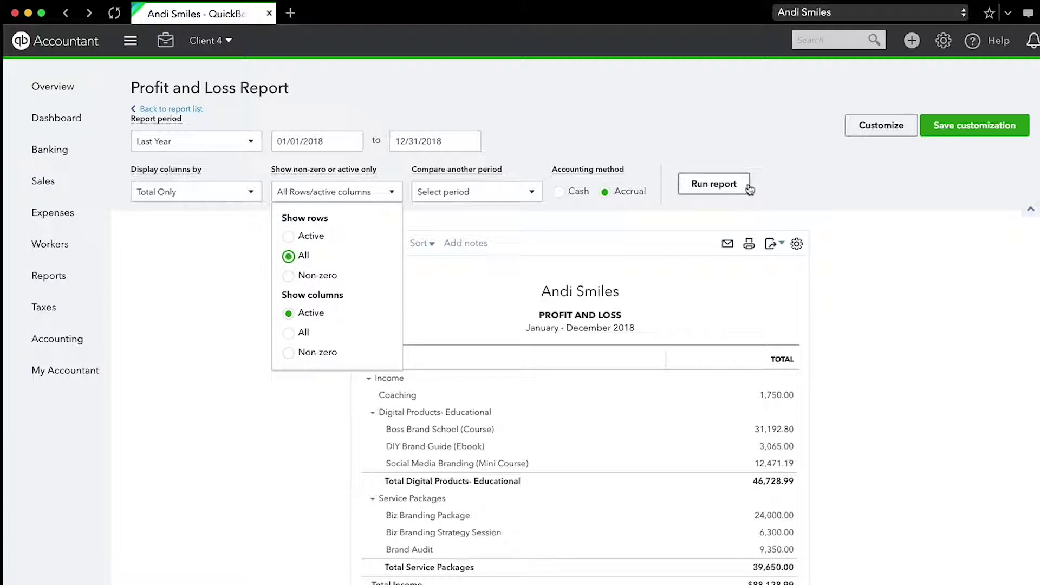
click(750, 189)
scroll(750, 189, up, 3)
click(715, 190)
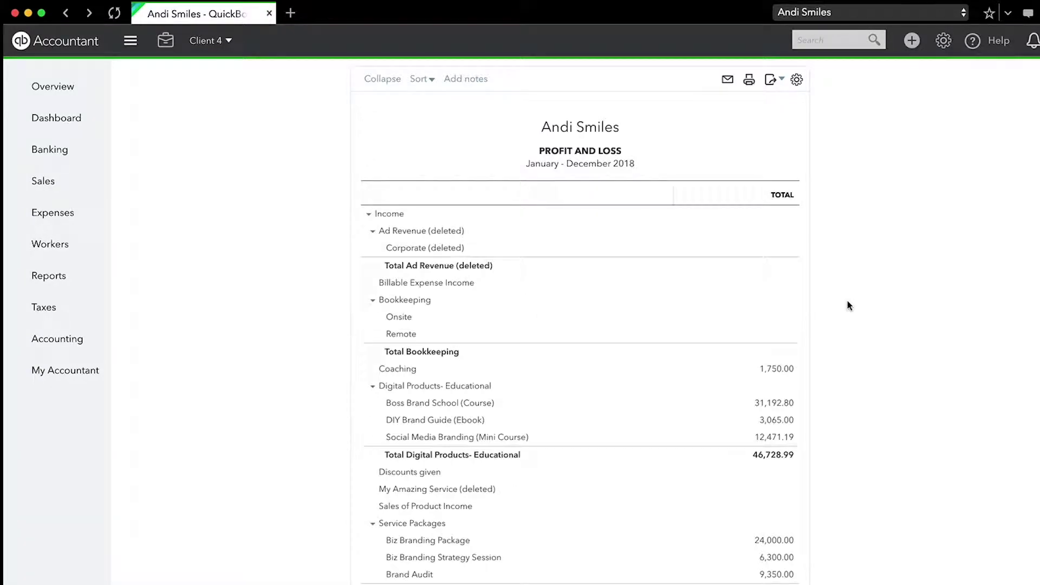
Step: Examine the income, cost of goods sold and expense accounts in the all-rows report, including accounts without amounts
scroll(849, 306, down, 9)
scroll(848, 306, down, 3)
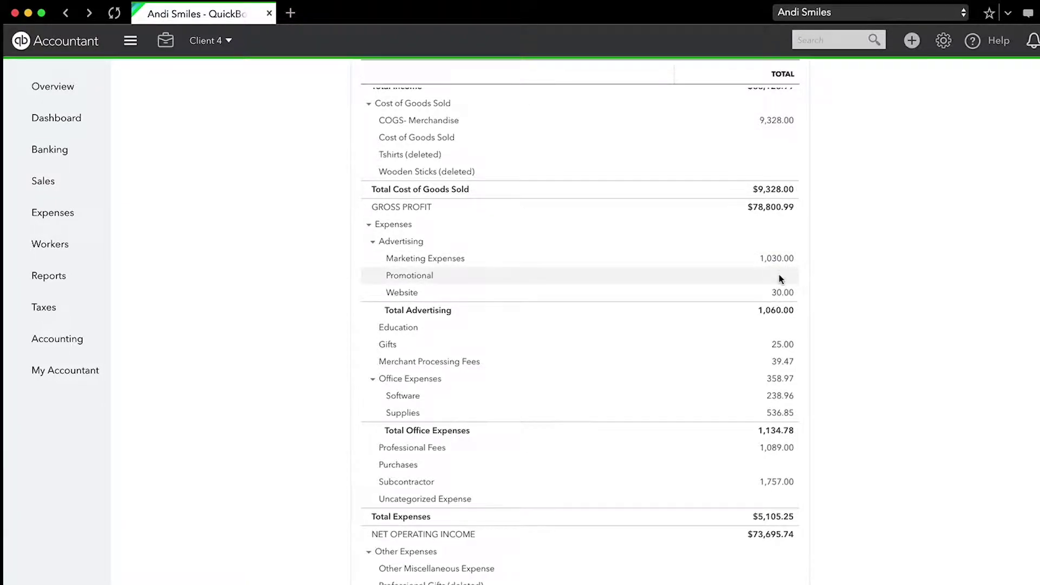
scroll(798, 275, down, 1)
scroll(799, 274, down, 3)
scroll(799, 274, up, 15)
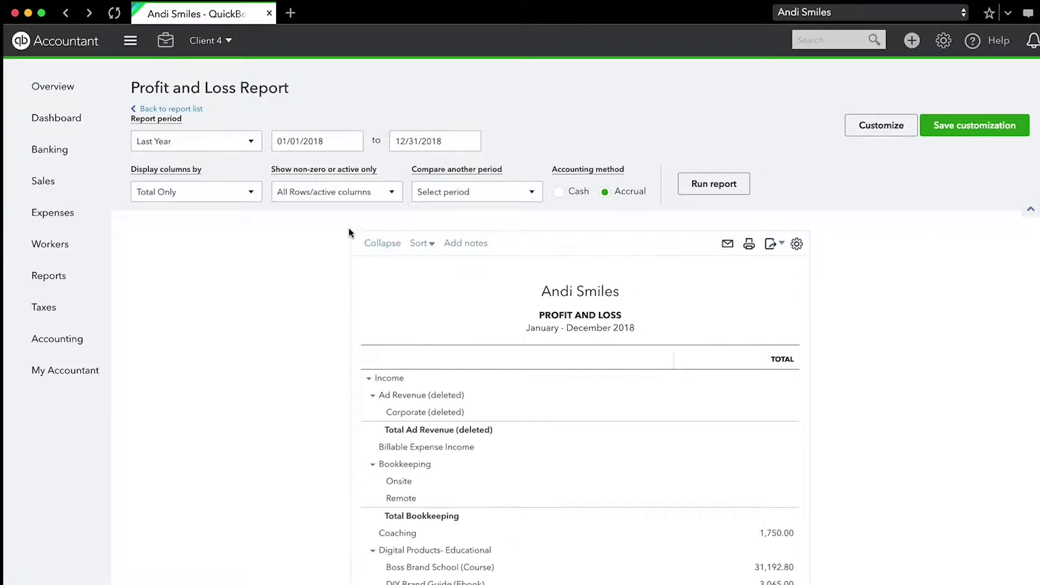
click(369, 197)
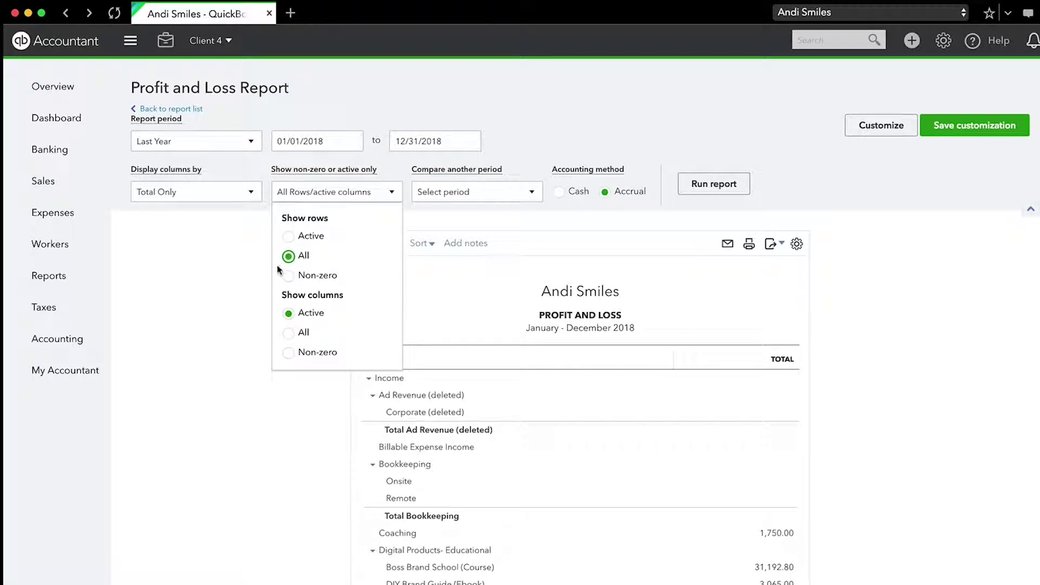
scroll(203, 326, down, 3)
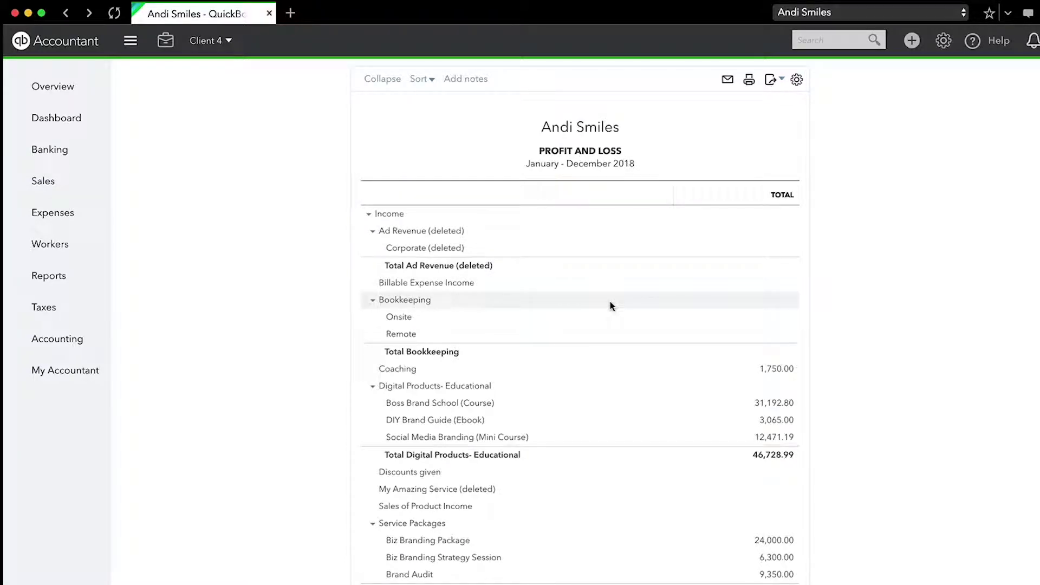
scroll(611, 306, down, 6)
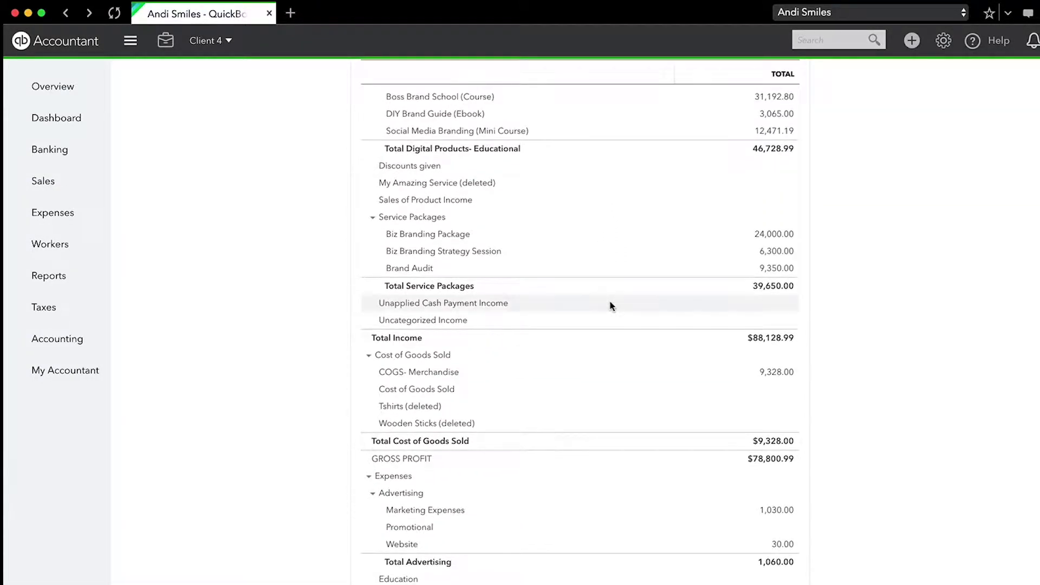
scroll(610, 305, down, 4)
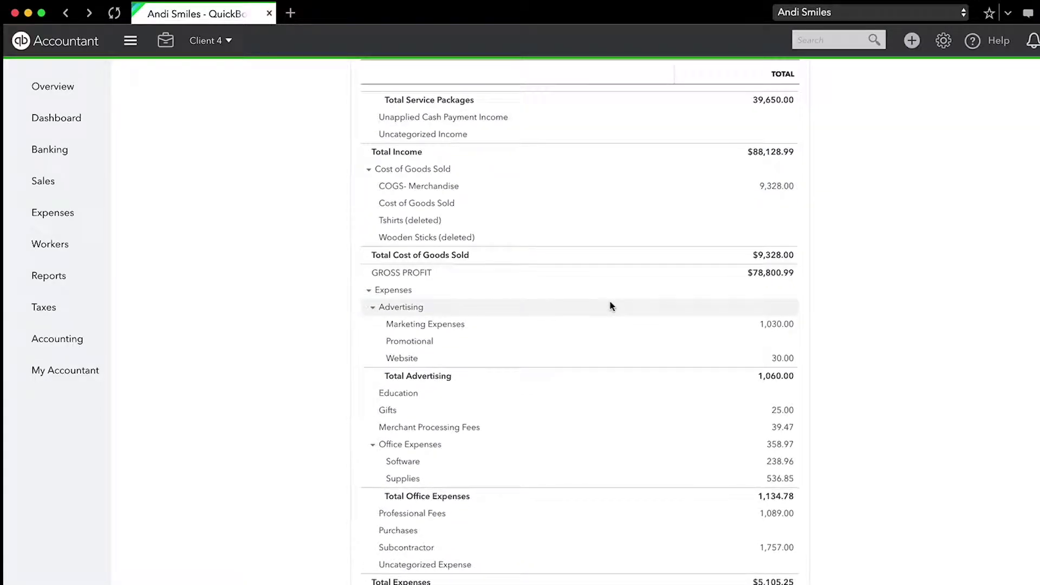
scroll(611, 306, up, 10)
Step: Limit the report to non-zero rows, rerun it and look over the remaining accounts
click(391, 191)
click(288, 275)
click(724, 194)
scroll(797, 239, down, 3)
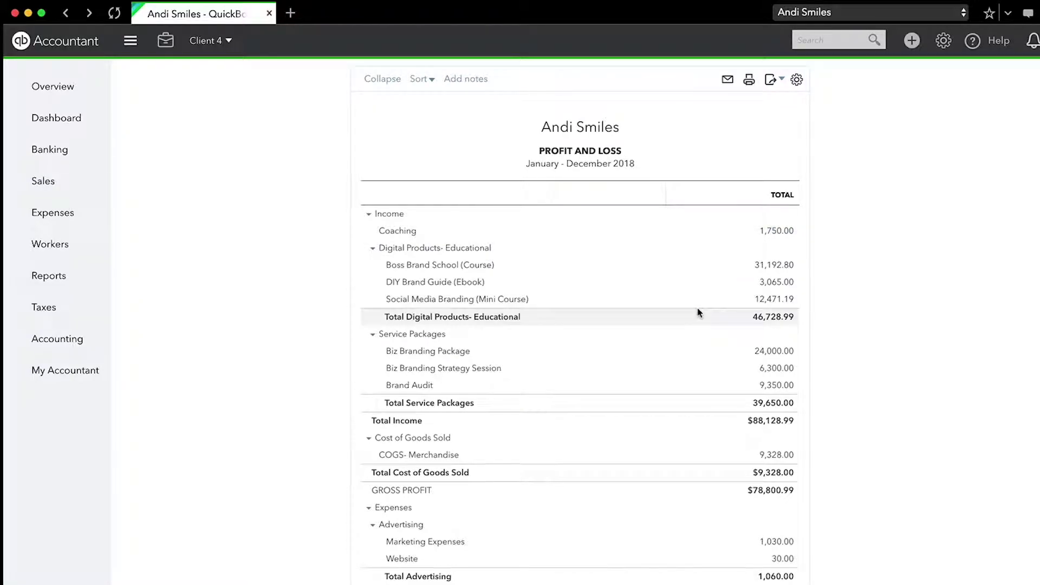
scroll(697, 309, down, 5)
scroll(697, 309, up, 8)
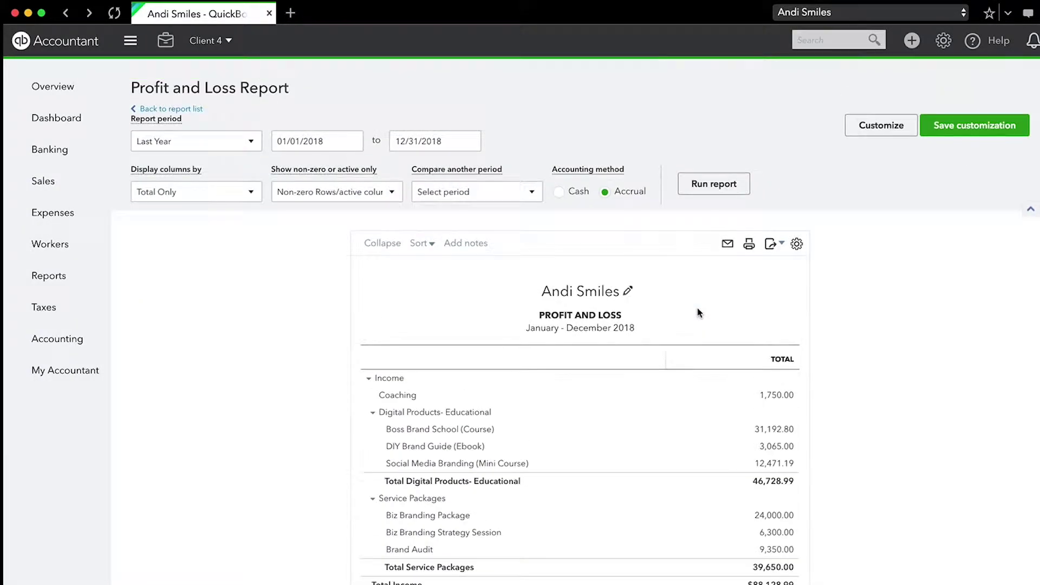
Step: Add a comparison with the previous period to the 2018 report, including $ change and % change
click(382, 195)
click(533, 195)
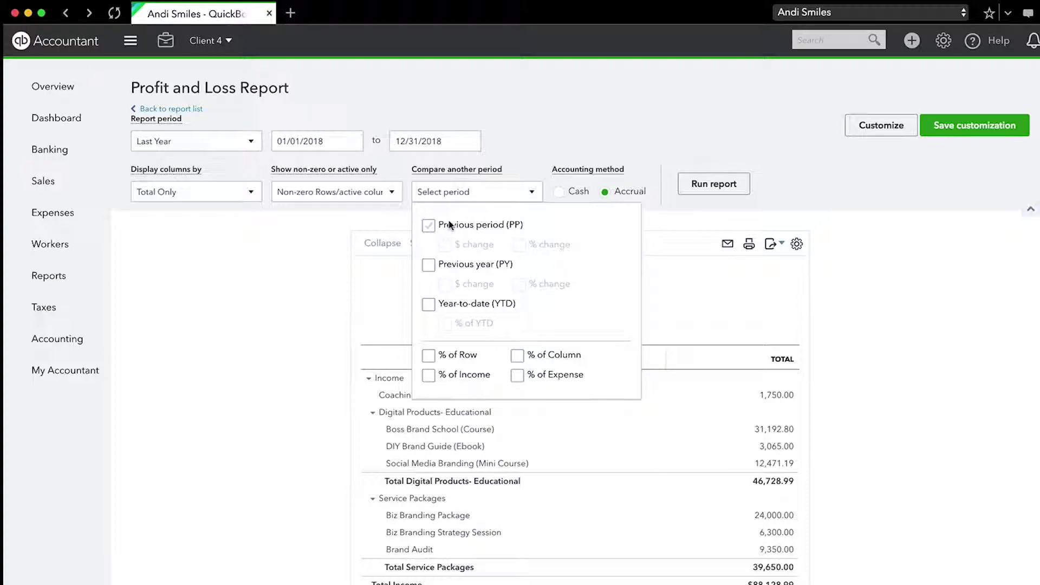
click(472, 266)
click(512, 305)
click(428, 227)
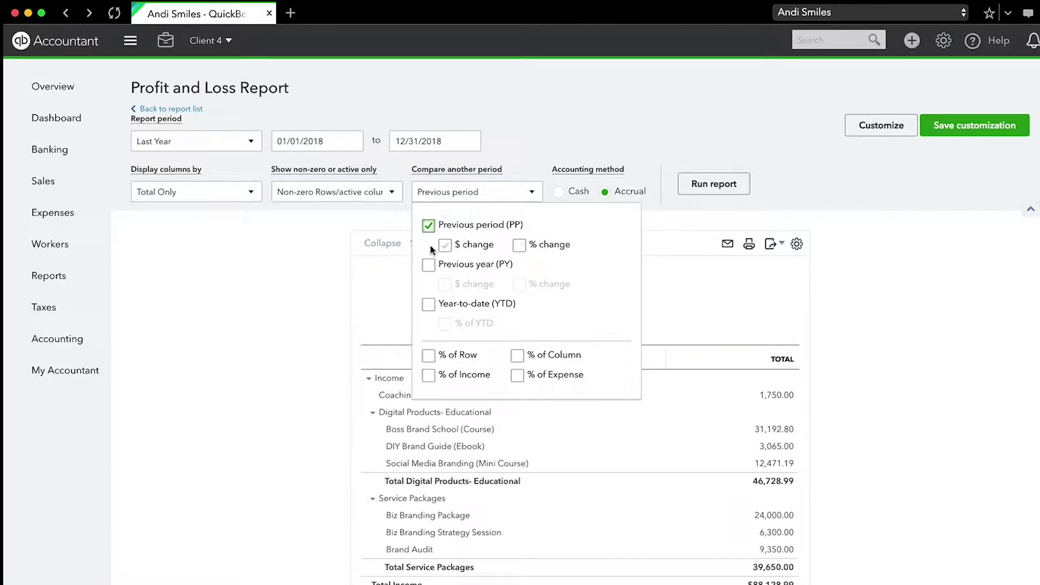
click(446, 245)
Step: Set the report period to Last Quarter, rerun the report and review its changes against the previous period
click(251, 141)
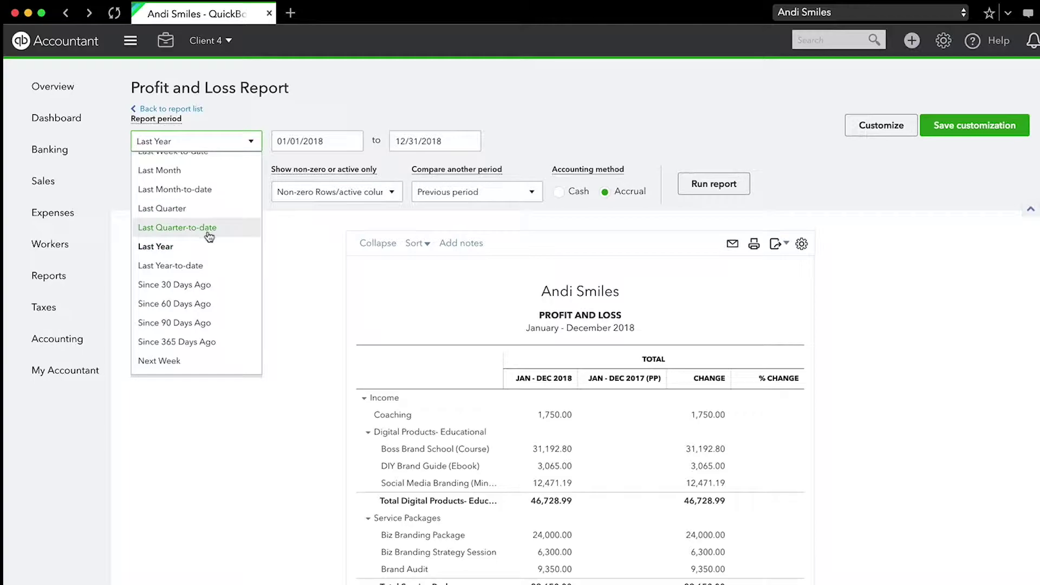
click(179, 208)
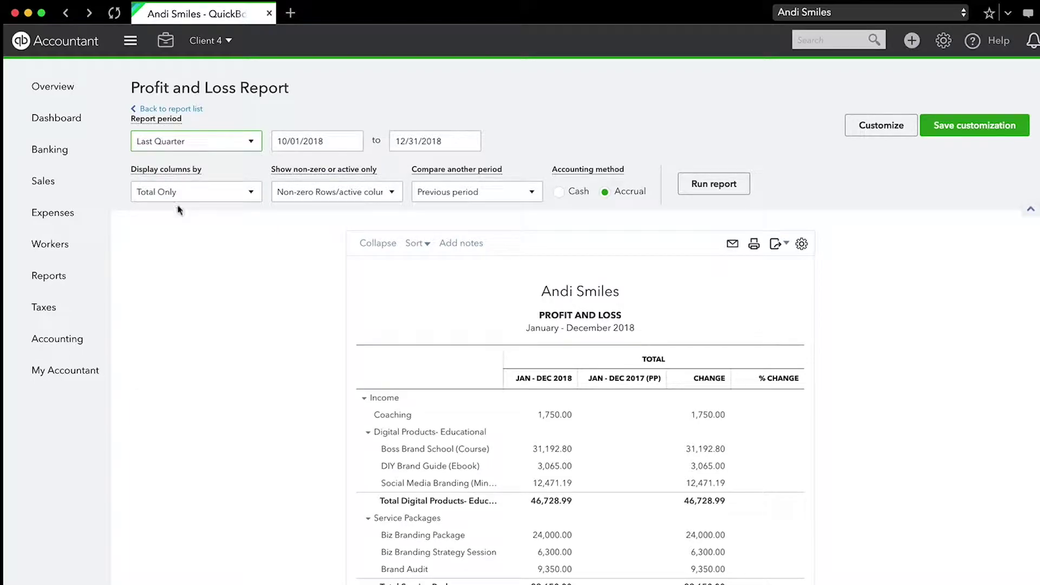
click(714, 190)
scroll(600, 230, down, 3)
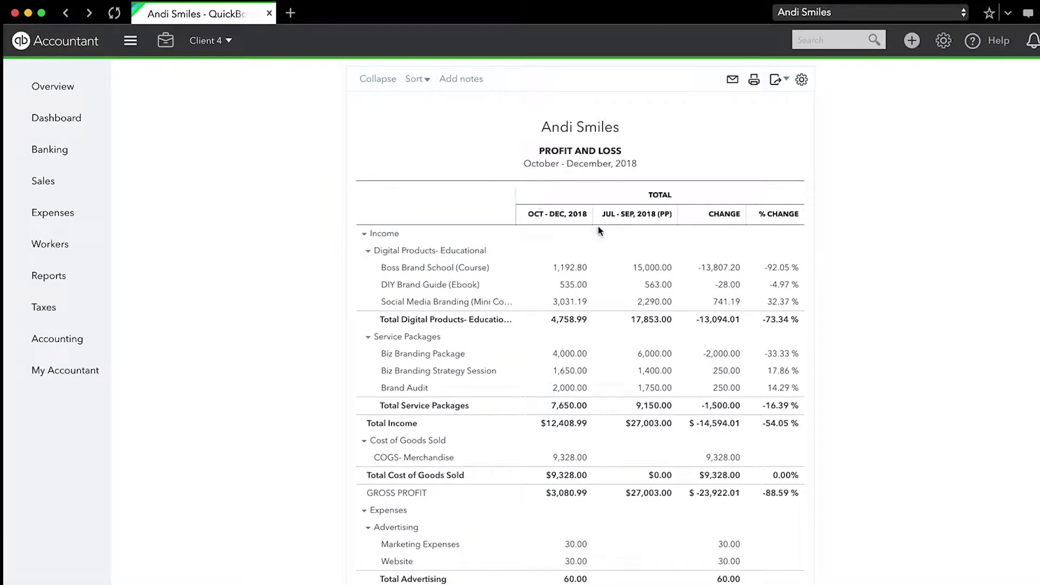
scroll(601, 231, up, 3)
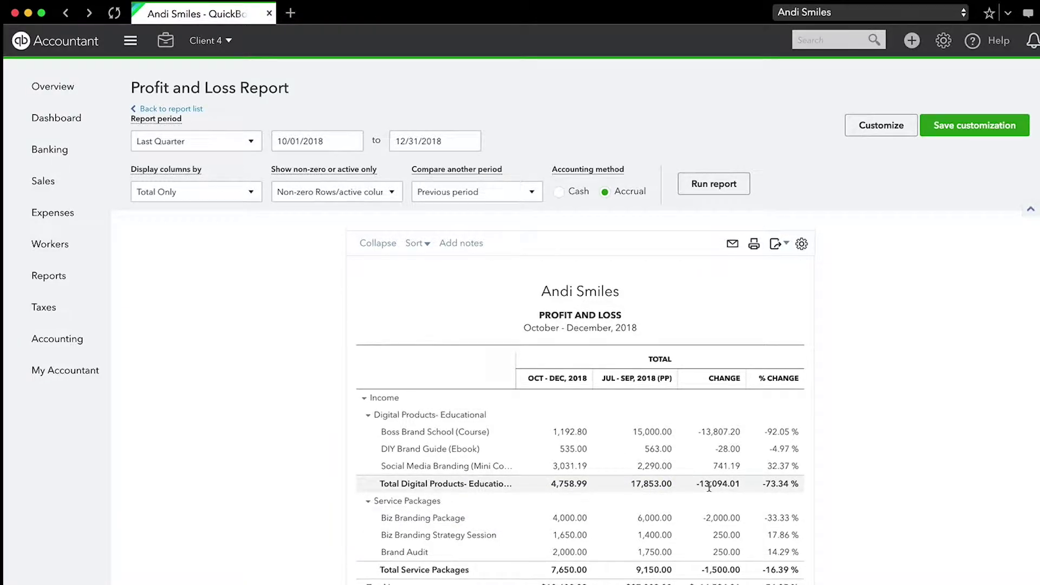
scroll(795, 580, down, 1)
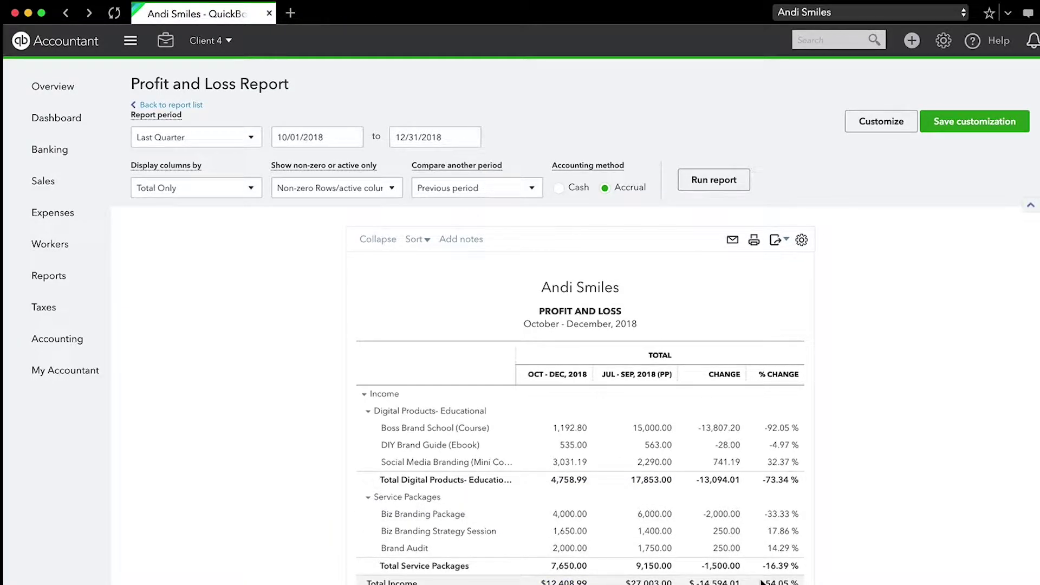
Step: Review the quarter's figures, clear the Previous period comparison and try Previous year (PY) in its place
scroll(762, 575, down, 10)
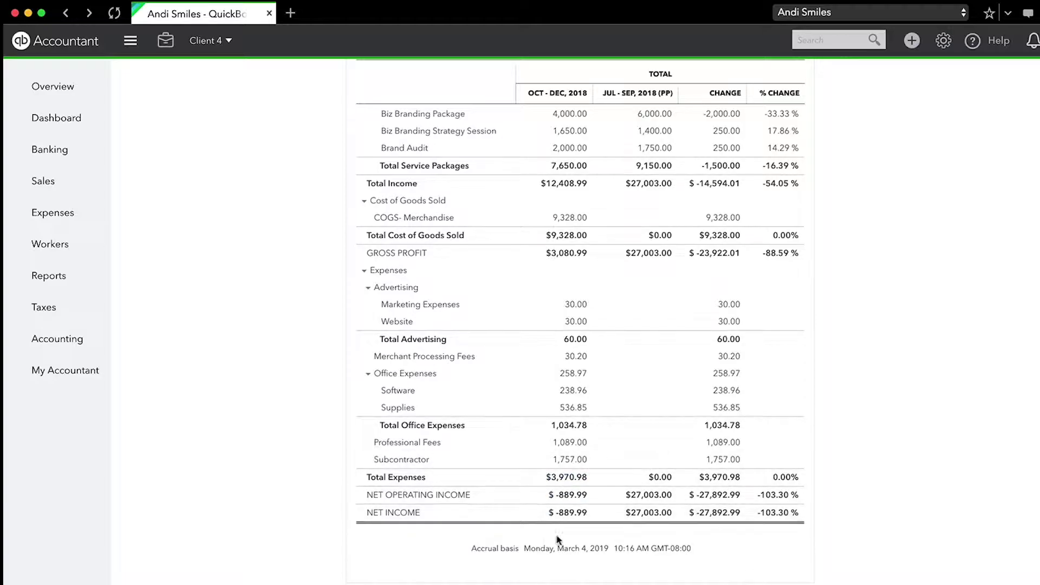
scroll(791, 509, up, 12)
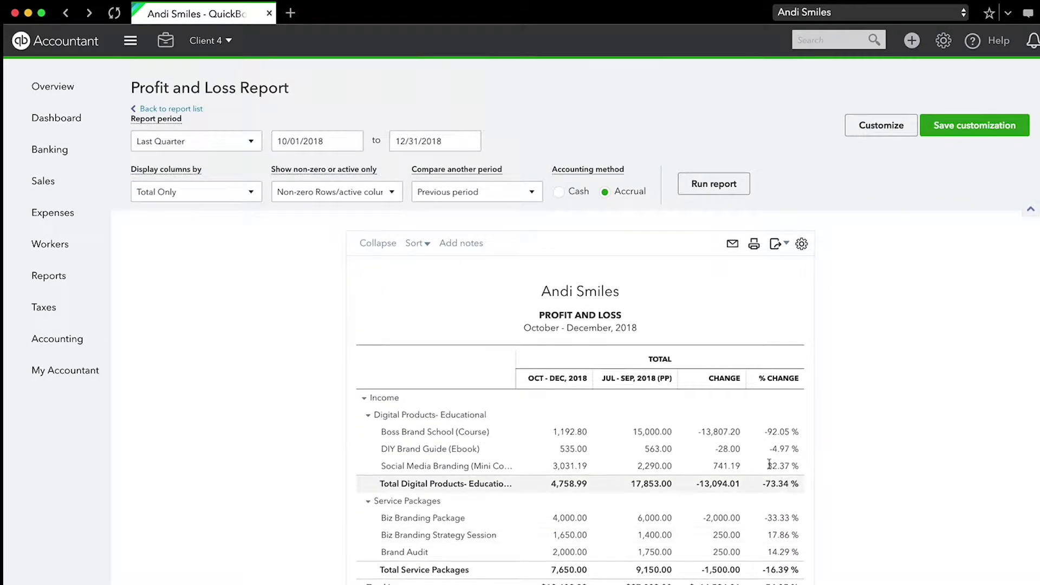
click(532, 200)
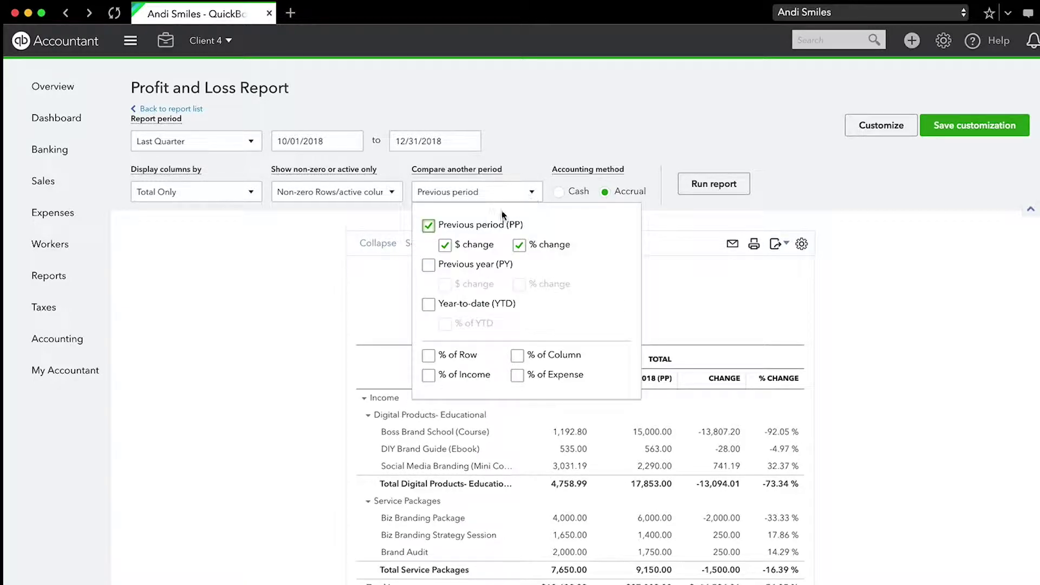
click(427, 227)
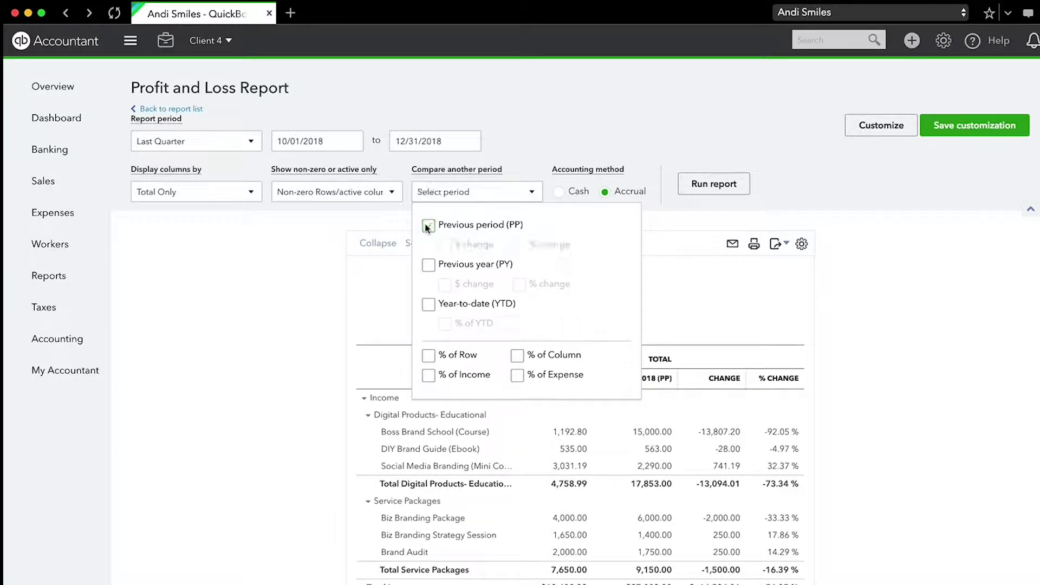
click(428, 265)
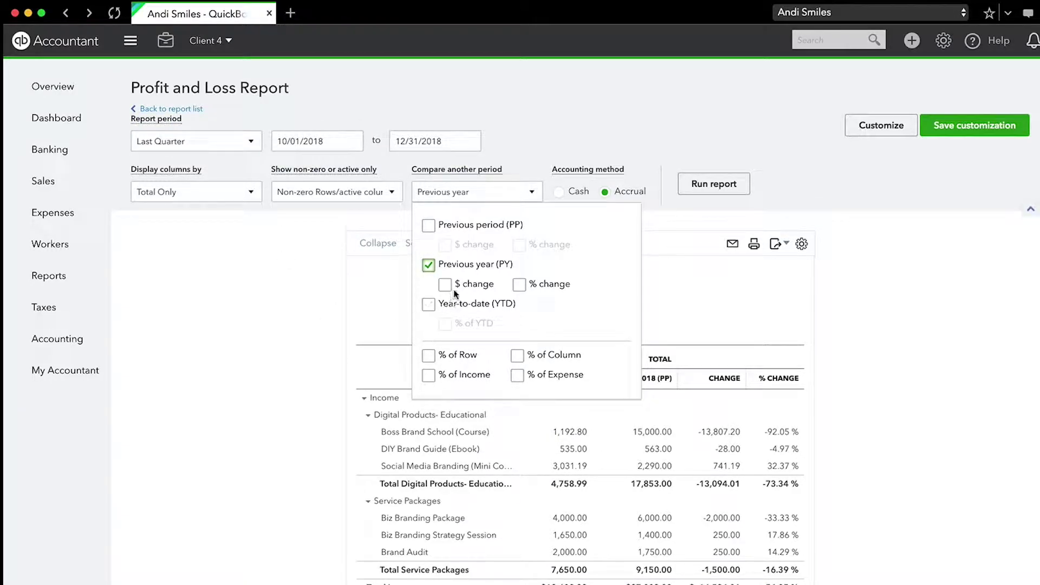
click(429, 265)
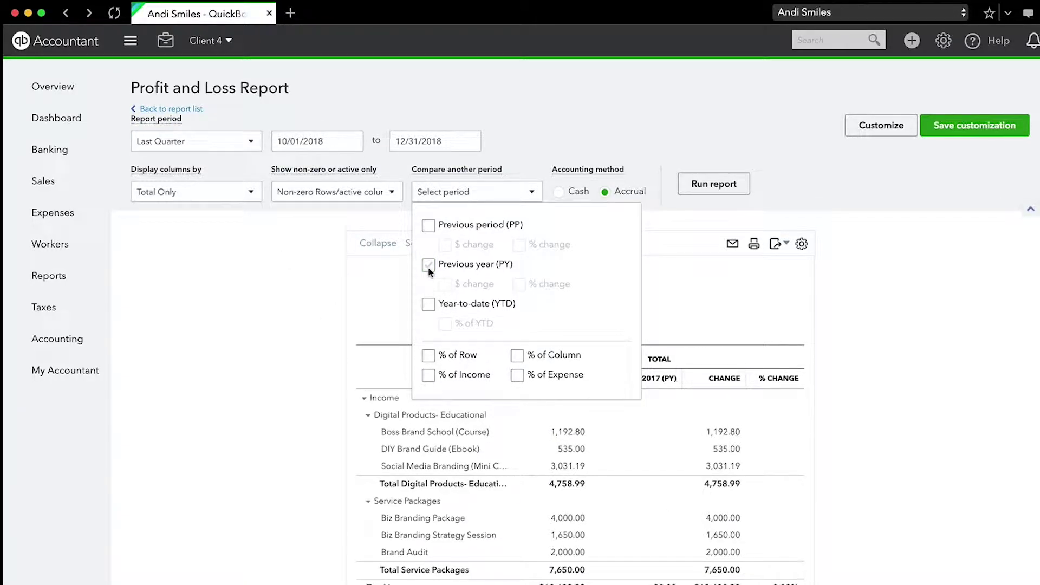
Step: Add a Year-to-date (YTD) comparison, set the period's end date to 12/31/2018, rerun the report and review both columns
click(428, 306)
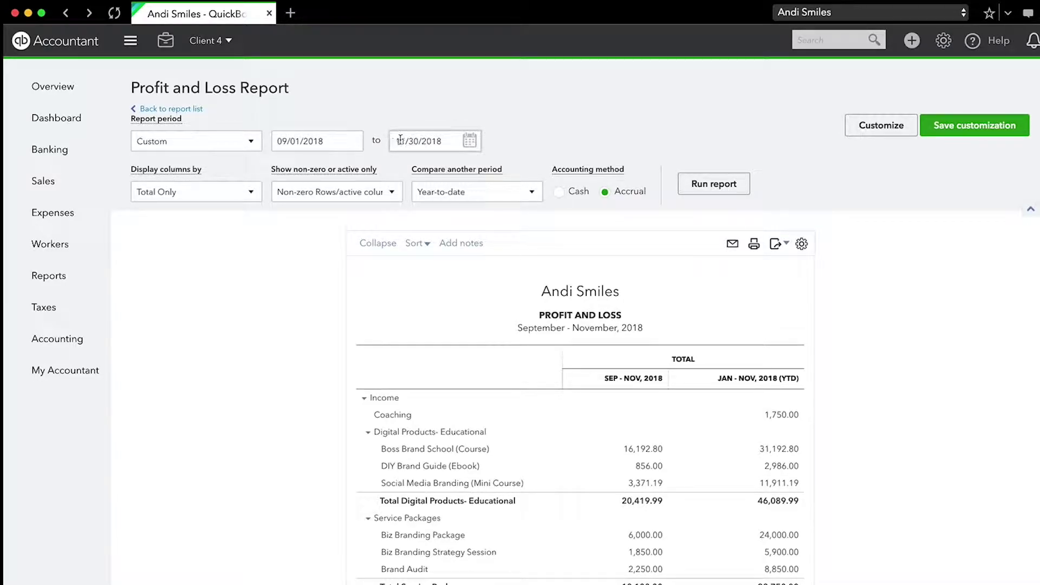
click(470, 141)
click(513, 174)
click(419, 293)
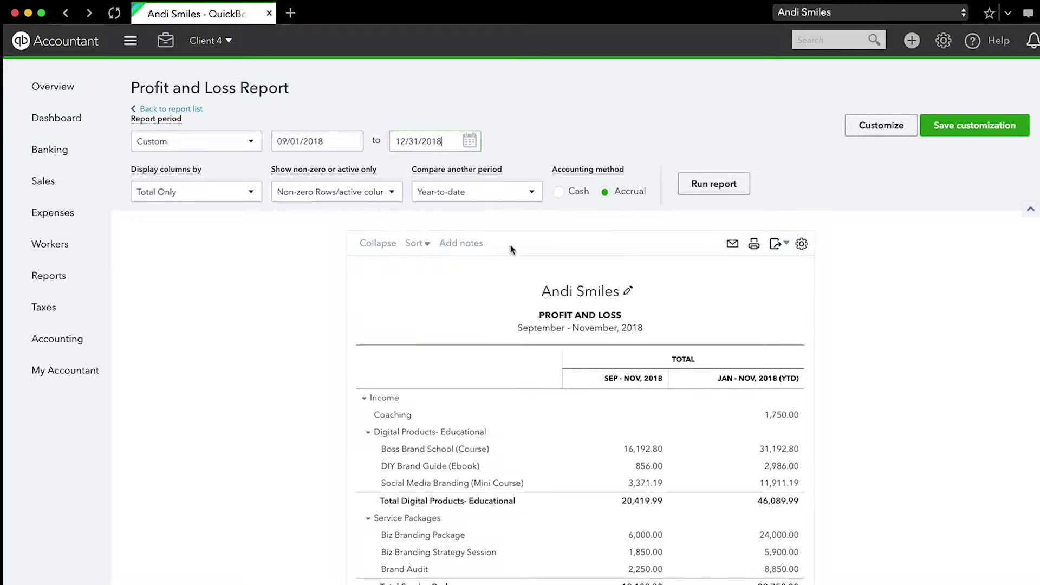
click(713, 184)
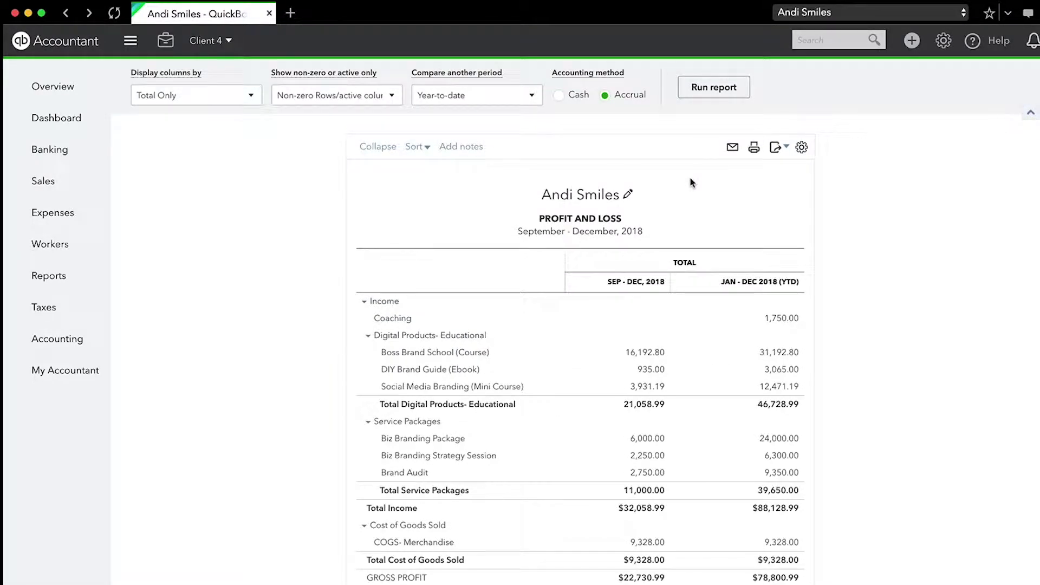
scroll(690, 178, down, 2)
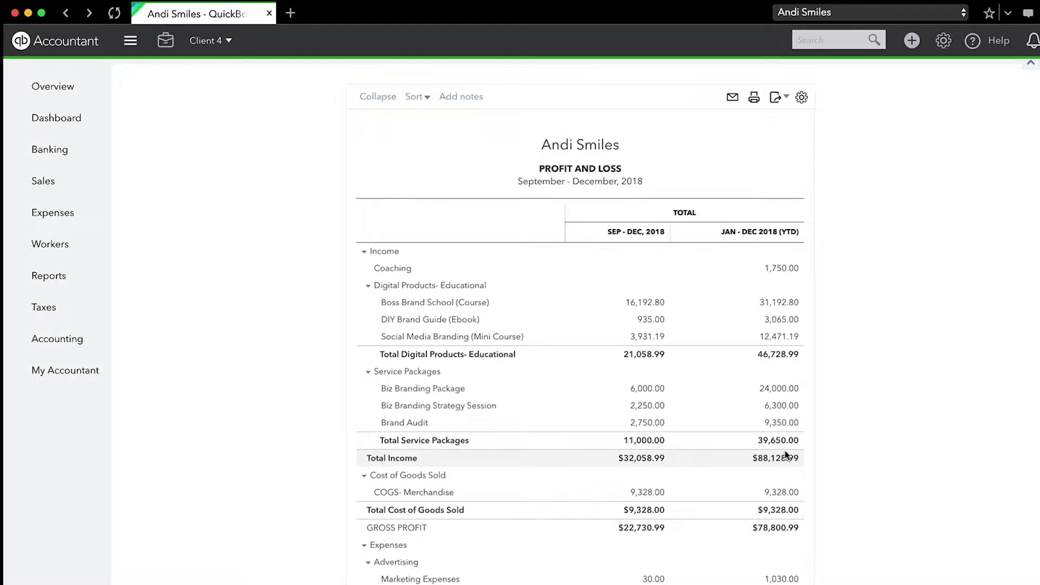
scroll(786, 454, down, 5)
scroll(786, 454, up, 8)
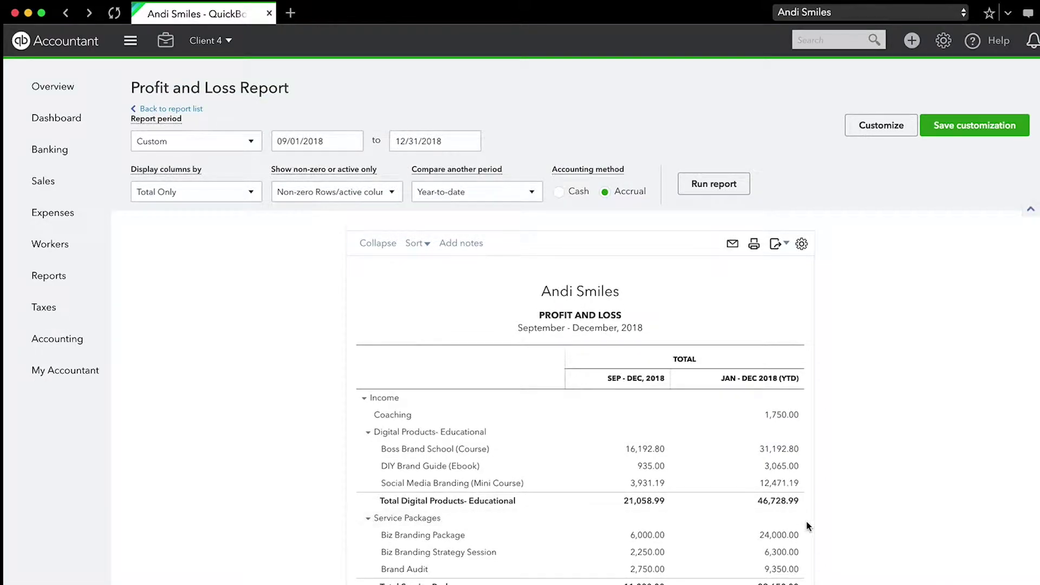
scroll(807, 521, down, 2)
scroll(807, 522, up, 2)
Step: Replace the Year-to-date comparison with % of Income and rerun the report
click(530, 187)
click(429, 304)
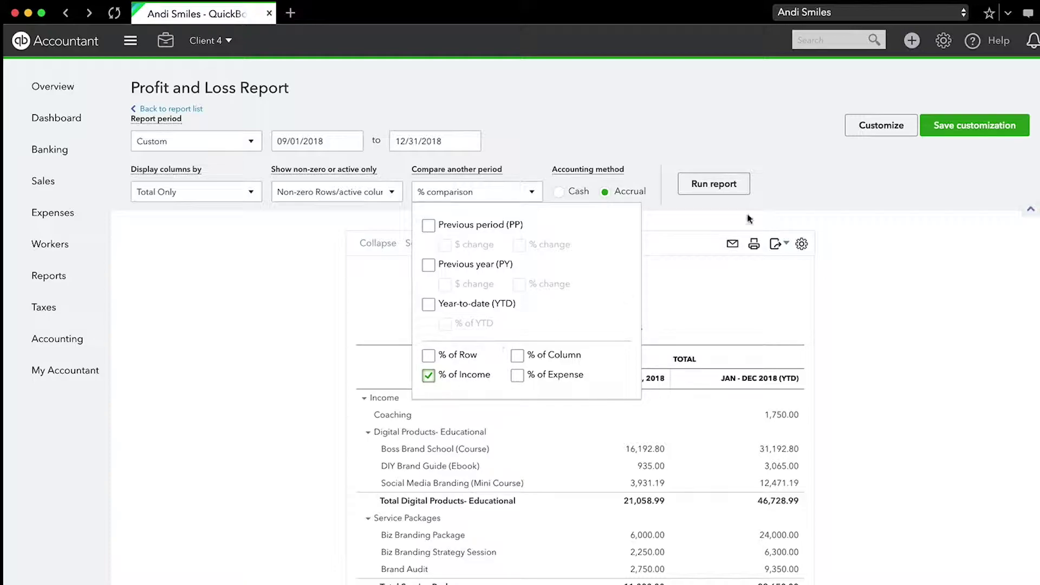
click(703, 189)
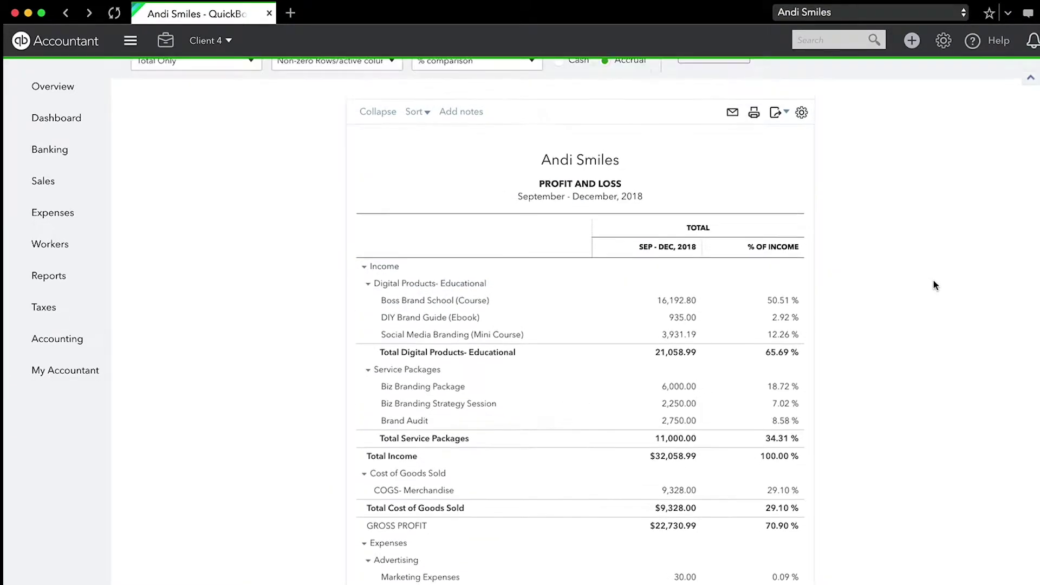
Step: Examine the percentage of income for each income, cost of goods sold and expense line down to net income
scroll(934, 281, down, 2)
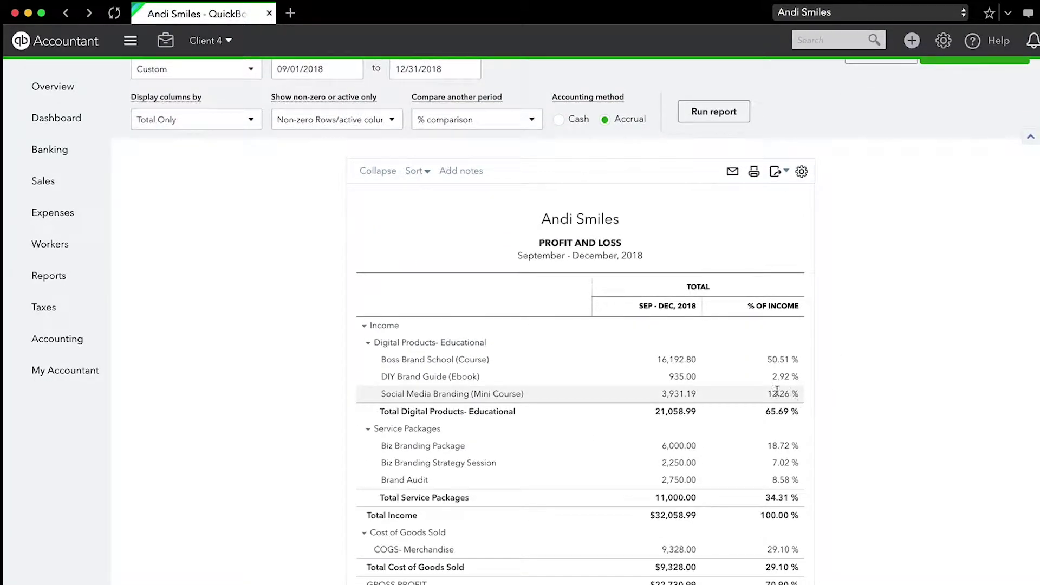
scroll(829, 411, down, 1)
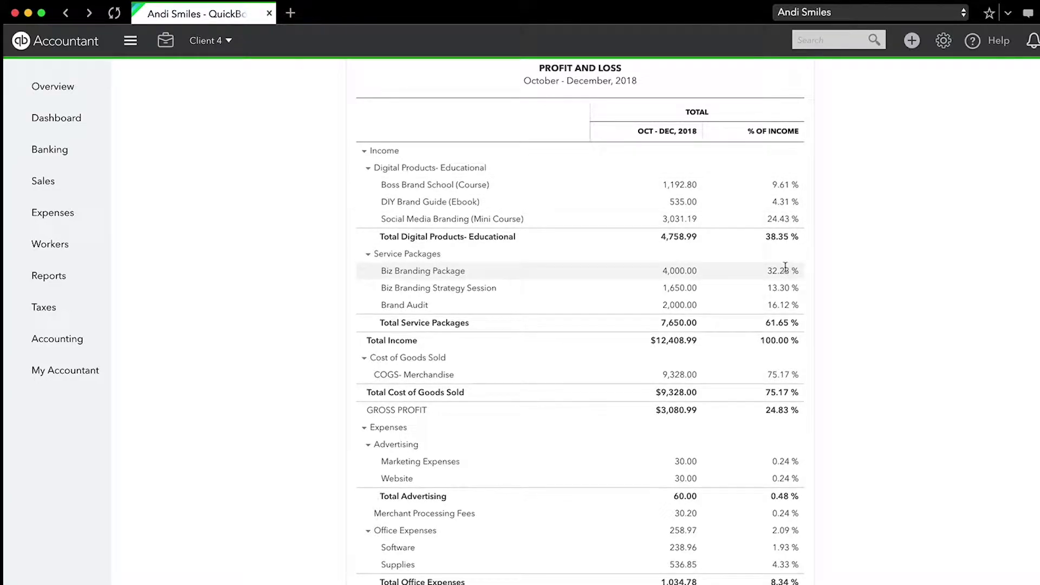
scroll(903, 363, down, 1)
scroll(903, 362, down, 4)
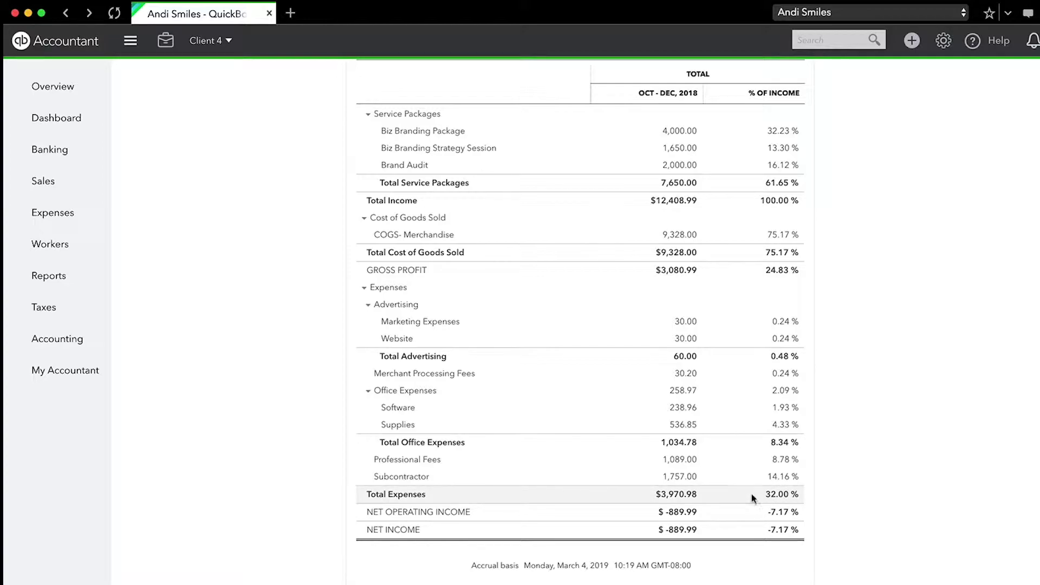
scroll(792, 146, up, 1)
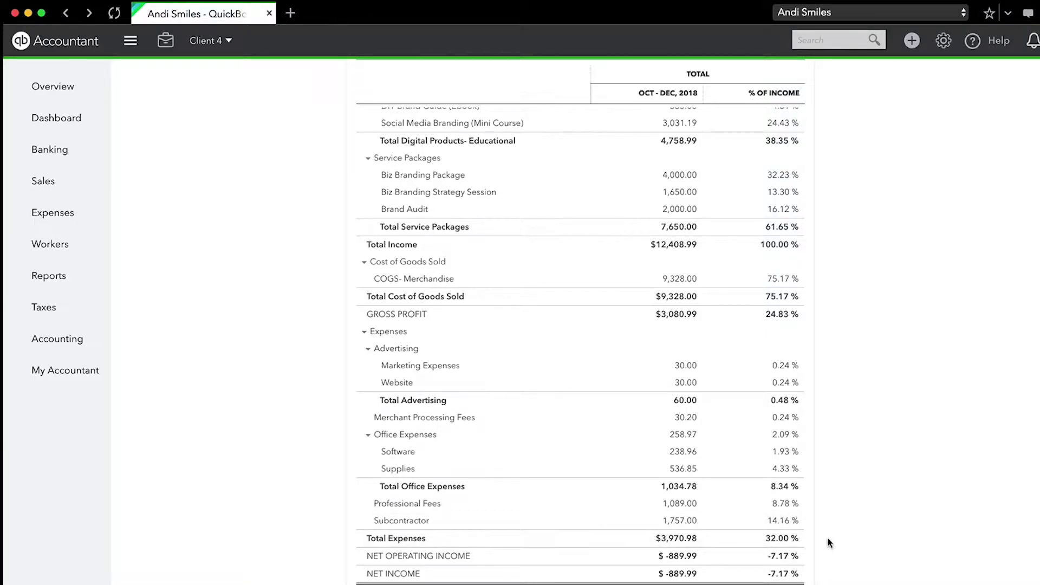
scroll(828, 538, down, 2)
scroll(828, 538, up, 10)
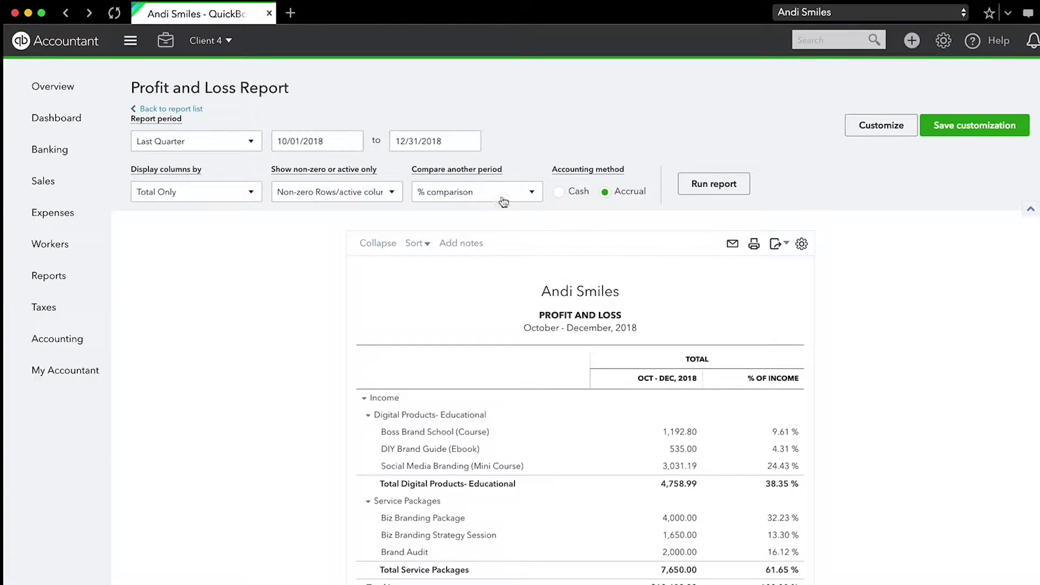
Step: Remove the % of Income comparison and set the report period to 01/01/2019 through 02/28/2019
click(531, 194)
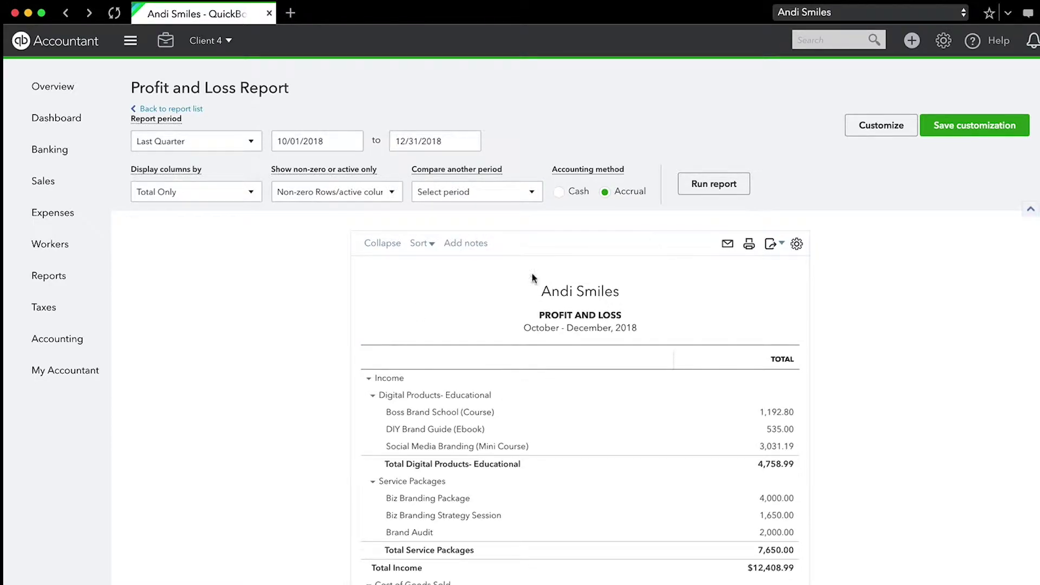
click(459, 195)
click(247, 146)
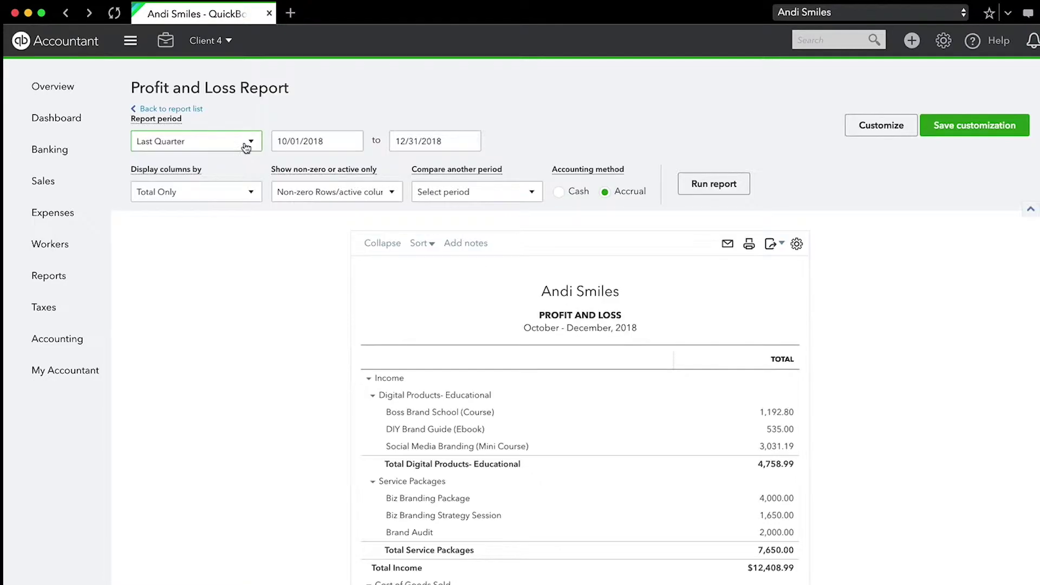
click(247, 147)
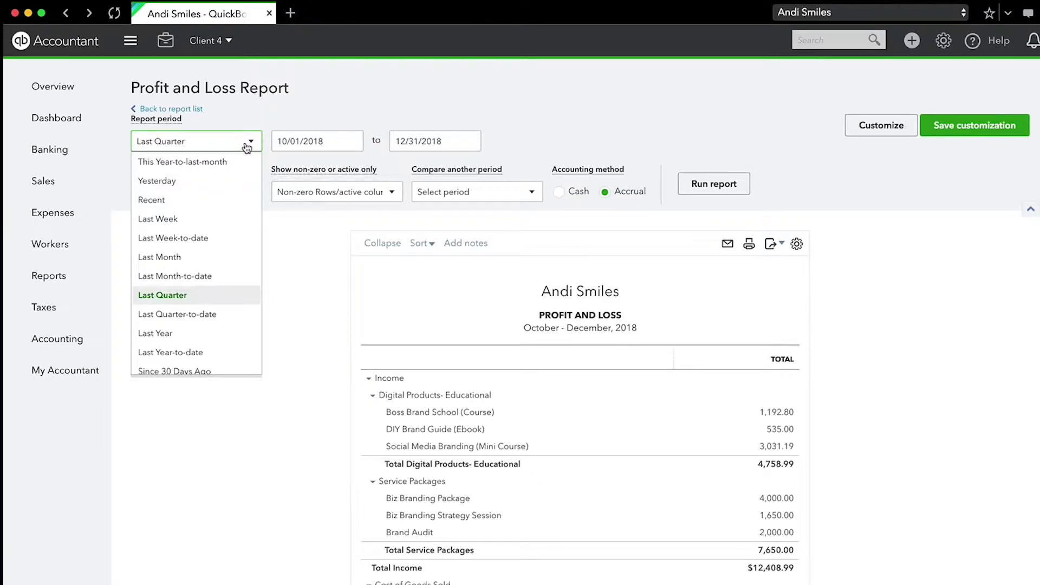
click(193, 258)
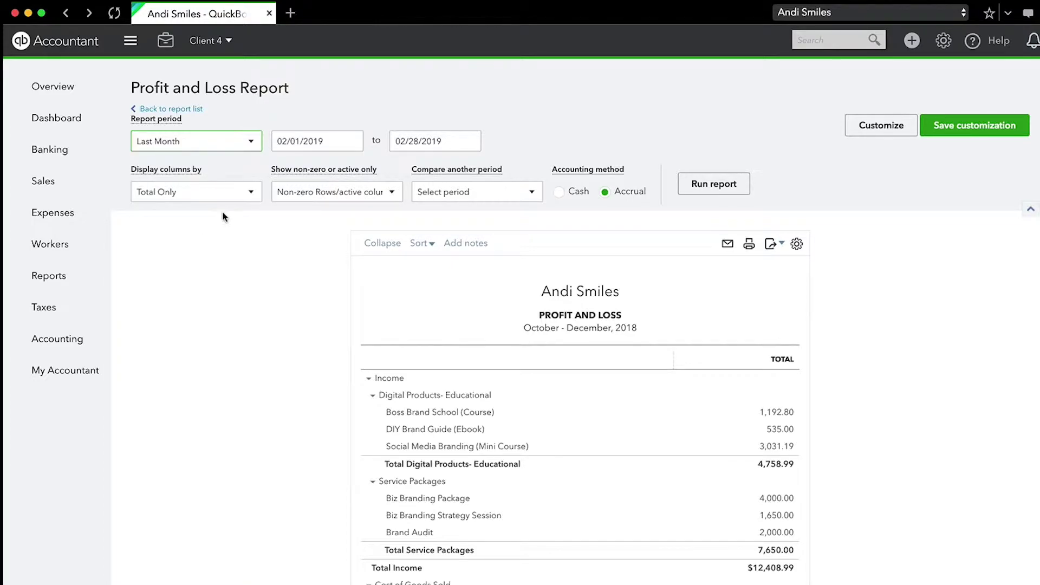
click(352, 142)
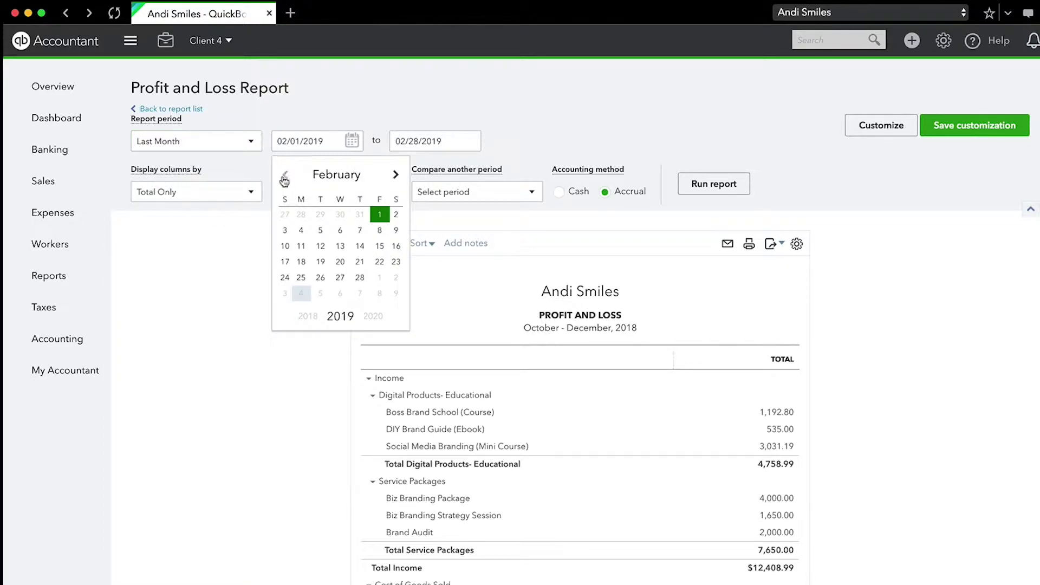
click(284, 176)
click(316, 220)
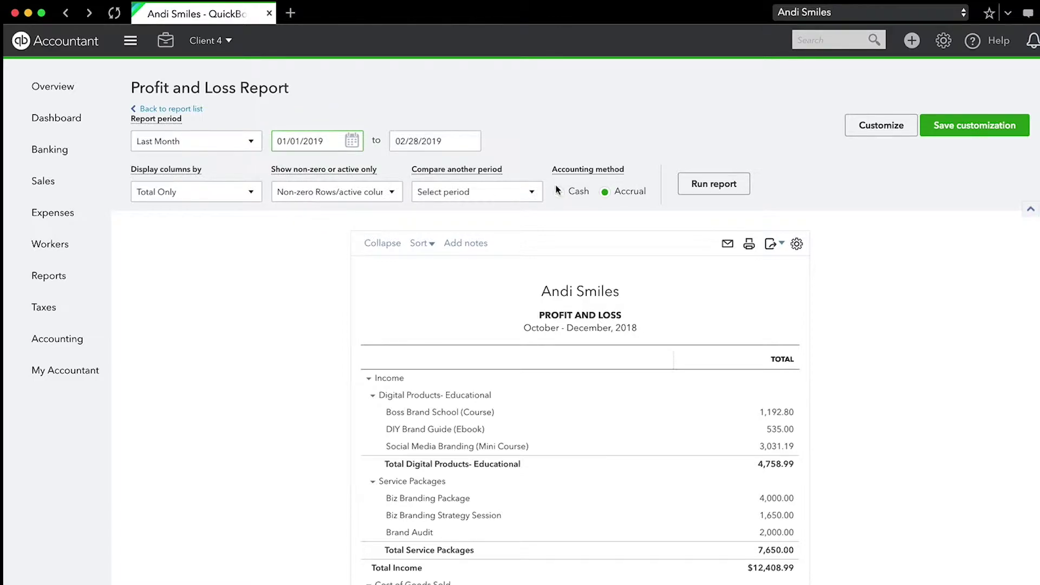
Step: Display the report columns by Months, rerun the report and look over the monthly figures
click(185, 198)
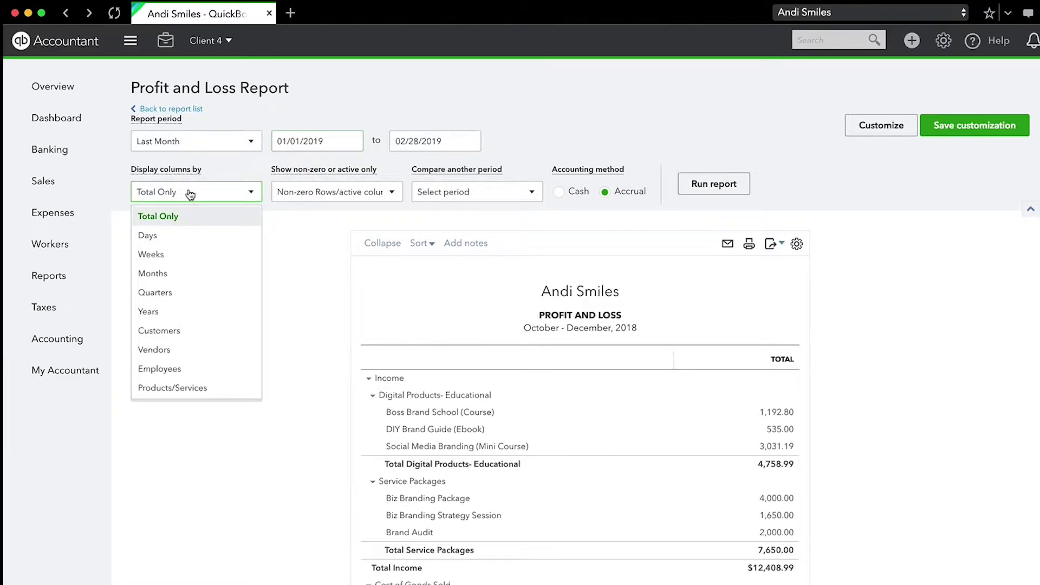
click(174, 269)
click(721, 187)
scroll(848, 214, down, 3)
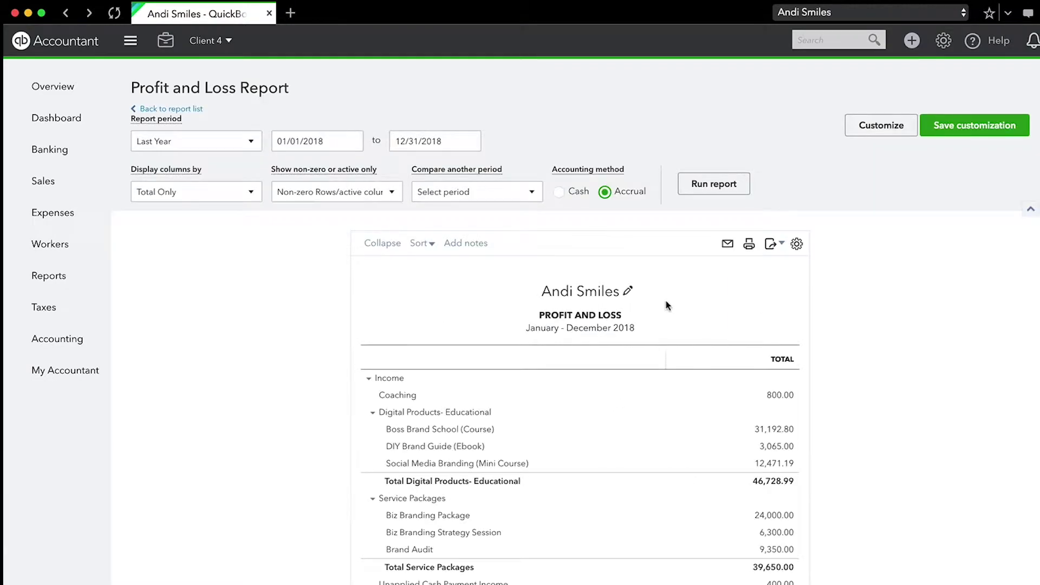
Step: Edit the report header to change the title to "Income Statement", trying the Show logo option but leaving it off
click(629, 294)
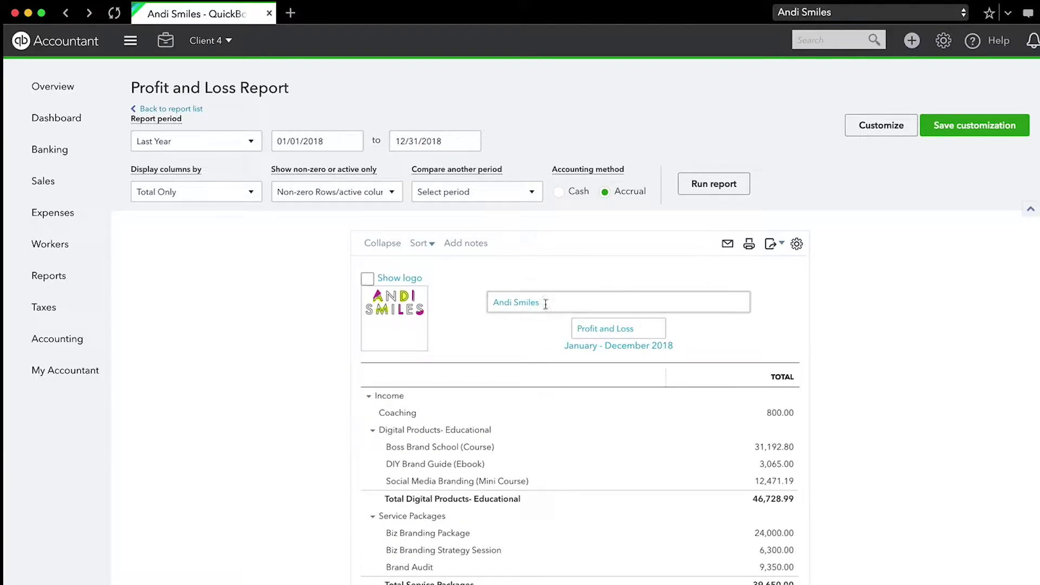
click(368, 279)
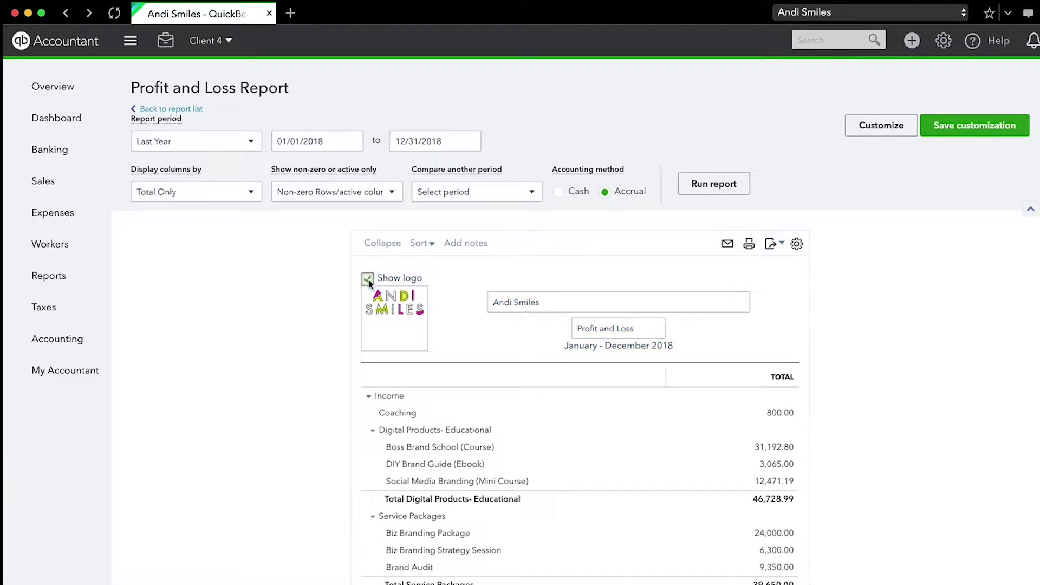
click(368, 279)
click(539, 303)
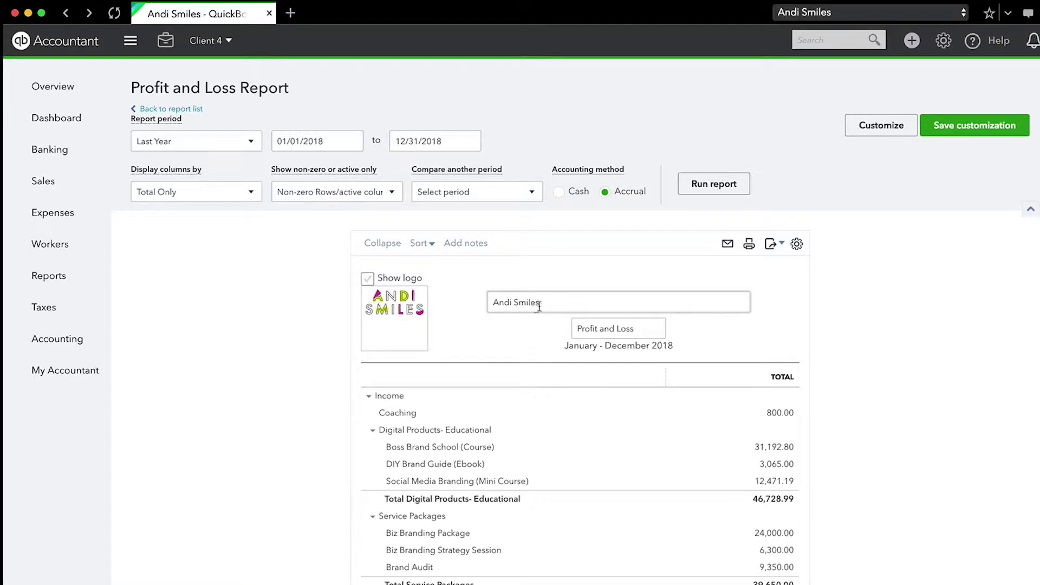
triple_click(647, 329)
key(BackSpace)
text(Income Statement)
click(713, 326)
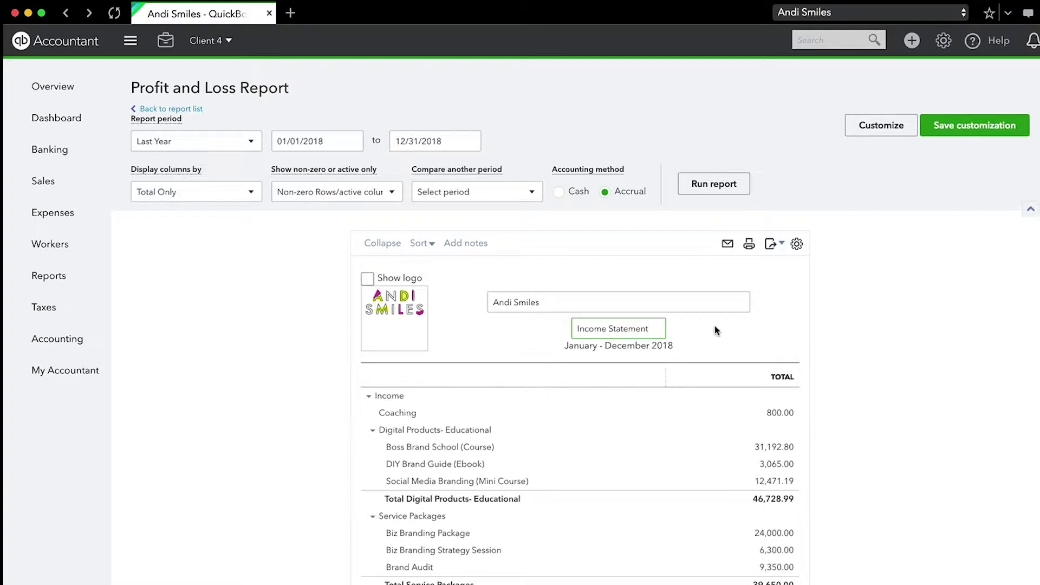
Step: Add the note "Expenses higher this month because invested in XXXX" to the end of the report
click(470, 245)
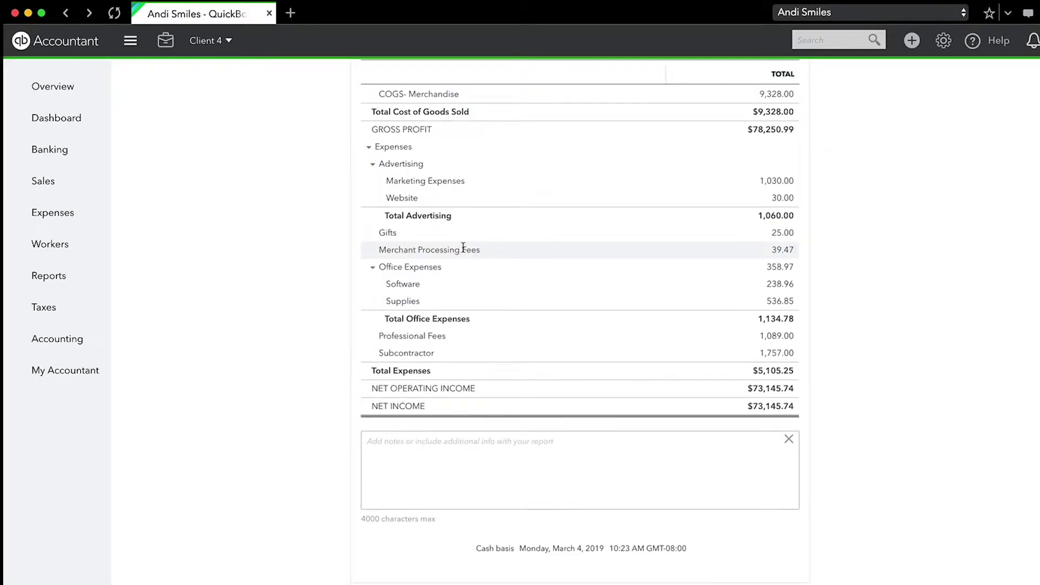
scroll(614, 438, up, 10)
scroll(613, 438, down, 10)
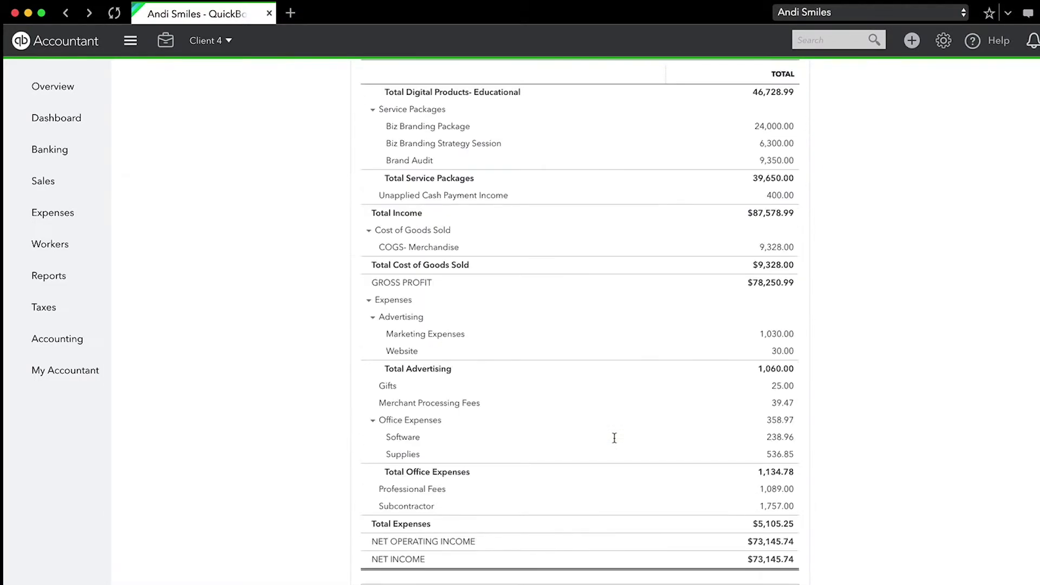
click(495, 455)
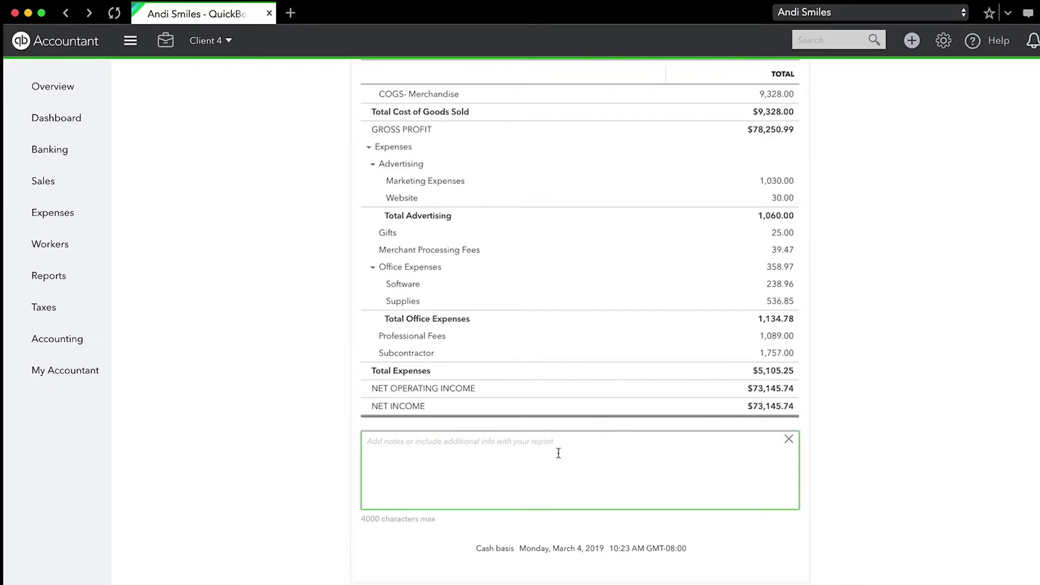
text(Expenses higher this month because invested in XXXX)
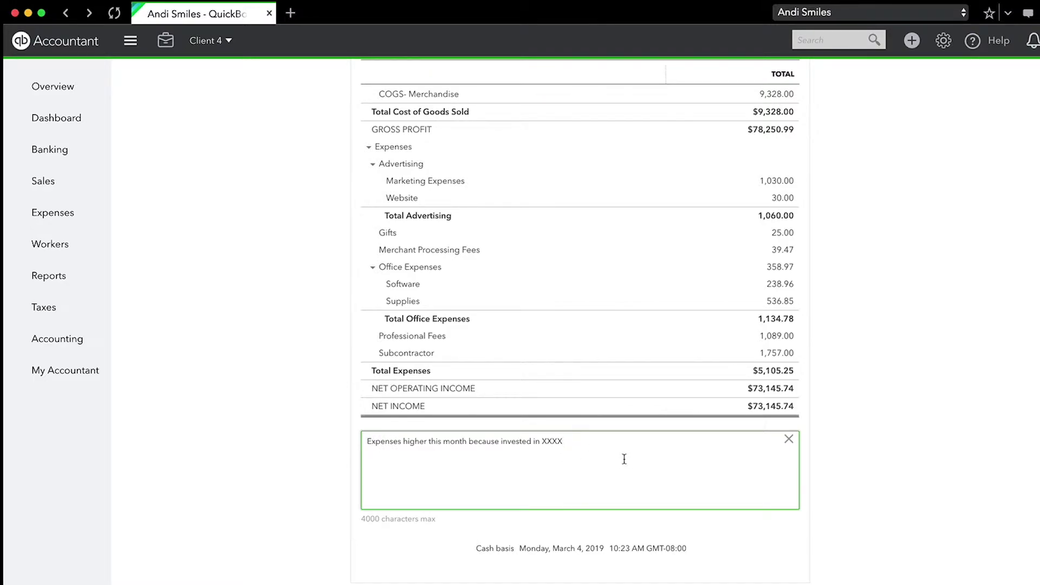
click(820, 455)
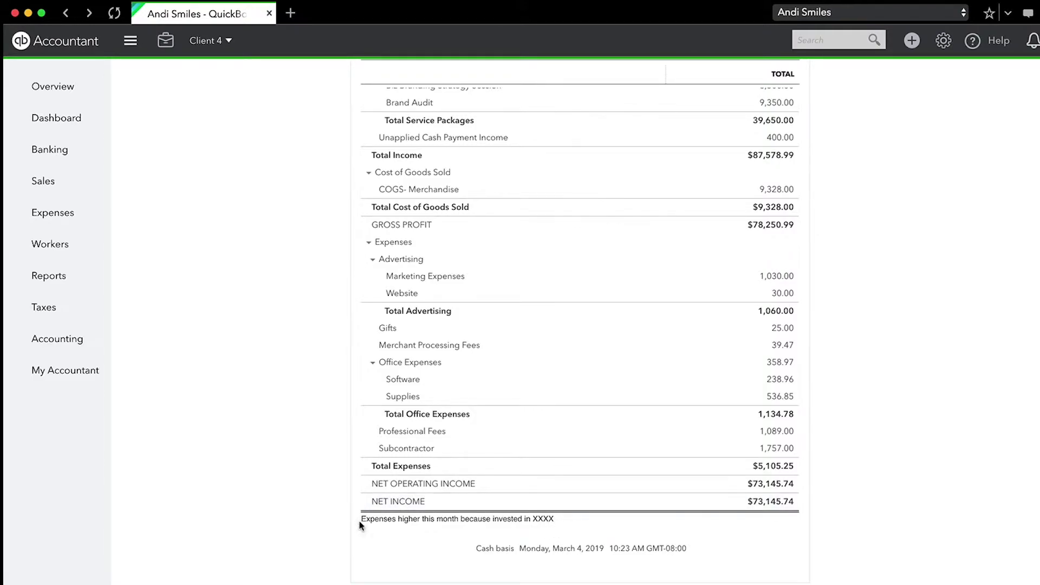
Step: Close the export options, turn off the report's Compact display density and look over the new layout
scroll(595, 524, up, 10)
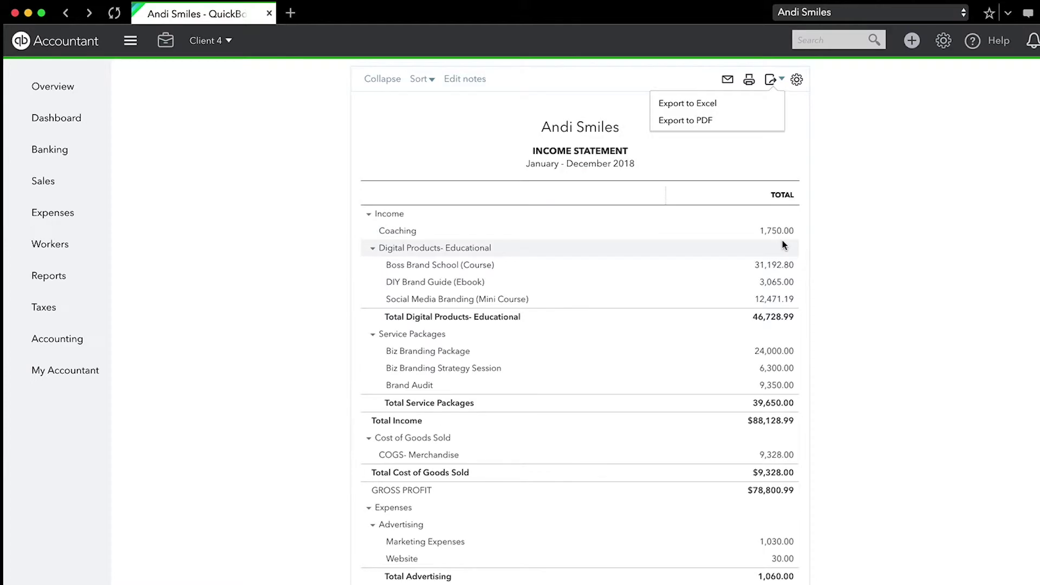
scroll(731, 164, up, 1)
click(875, 149)
scroll(875, 150, up, 3)
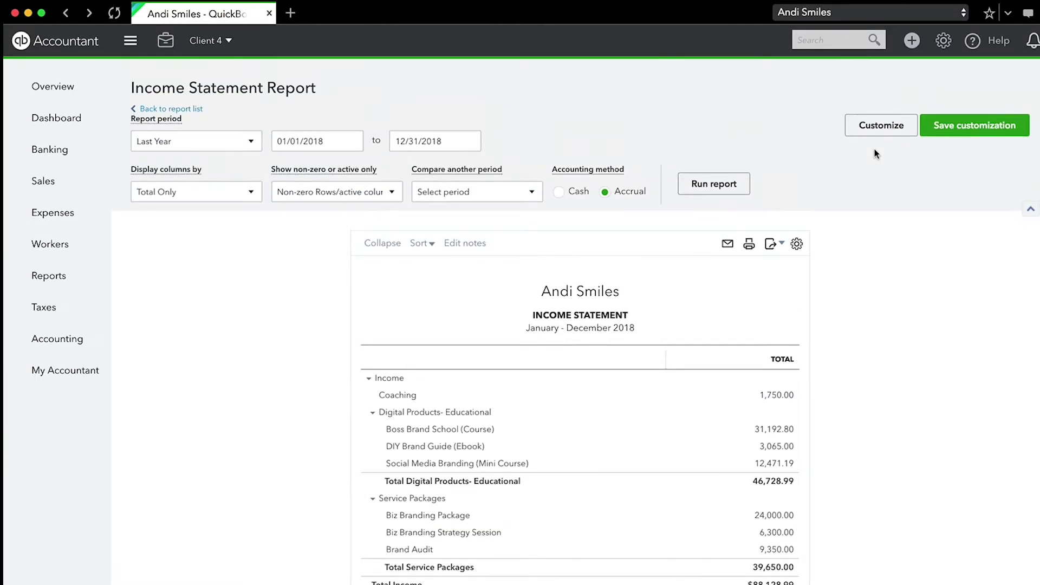
click(797, 246)
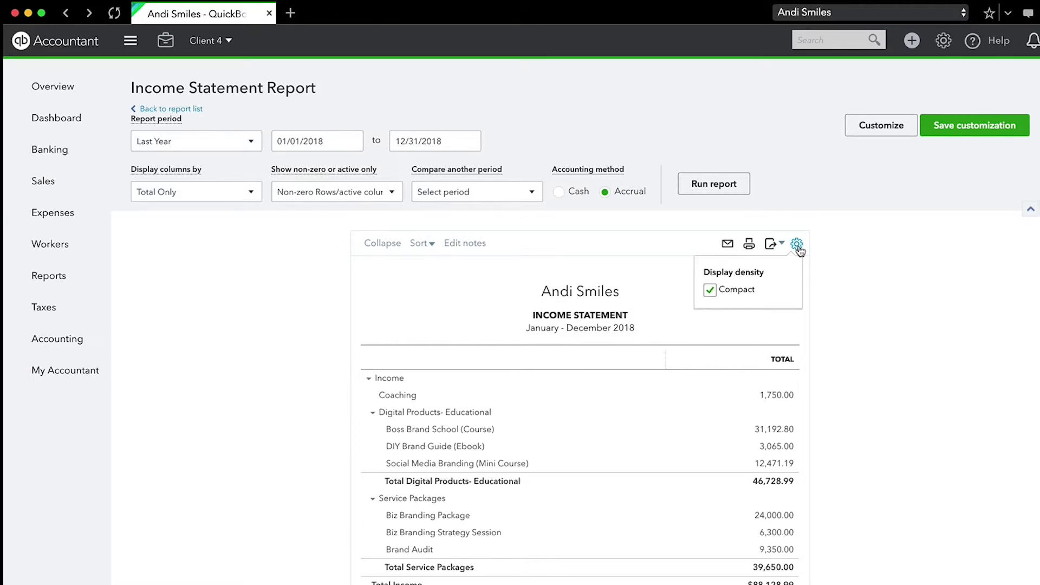
click(712, 293)
scroll(723, 393, down, 10)
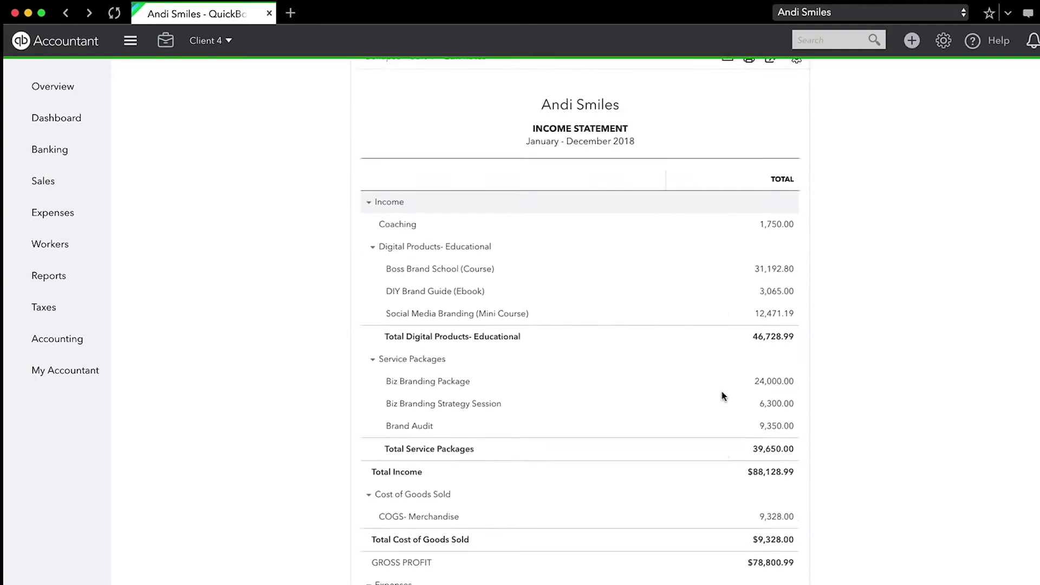
scroll(721, 392, up, 12)
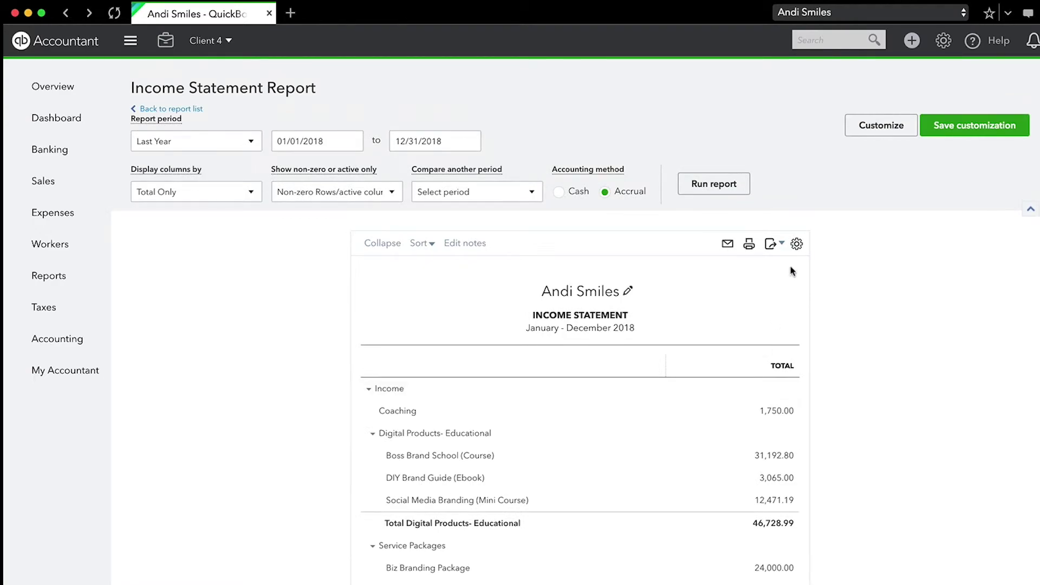